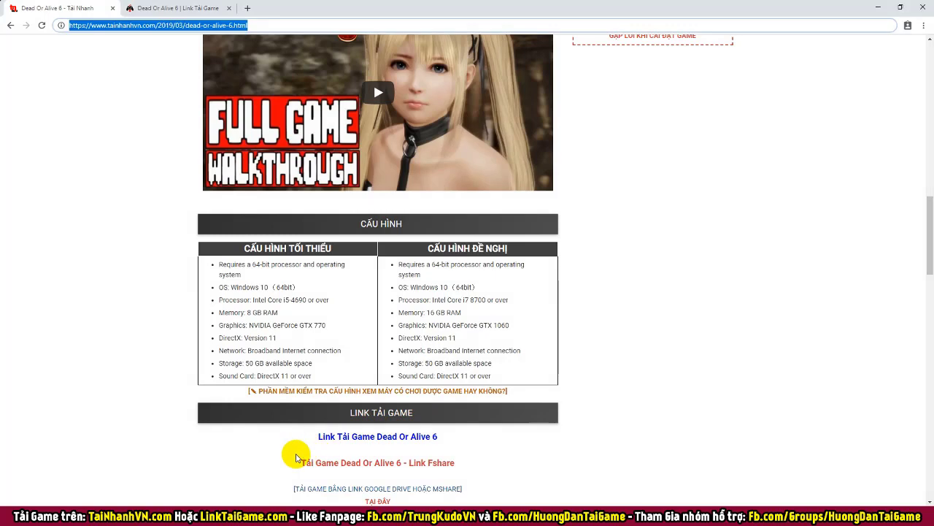
- Look over the Dead Or Alive 6 download link, including the game's page on the LinkTaiGame site
{"action": "mouse_move", "coordinate": [296, 454]}
{"action": "left_mouse_down"}
{"action": "mouse_move", "coordinate": [374, 472]}
{"action": "mouse_move", "coordinate": [469, 473]}
{"action": "left_mouse_up"}
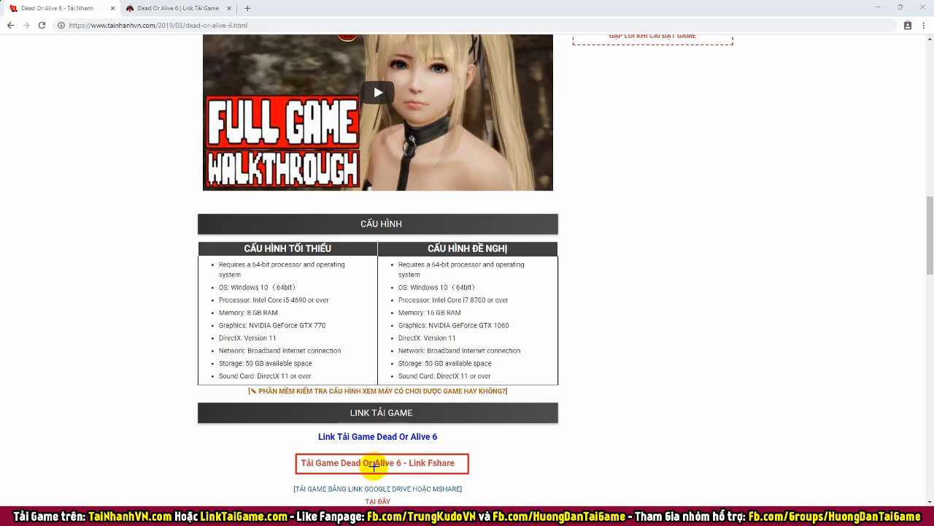
{"action": "key", "text": "ctrl+l"}
{"action": "left_click", "coordinate": [175, 6]}
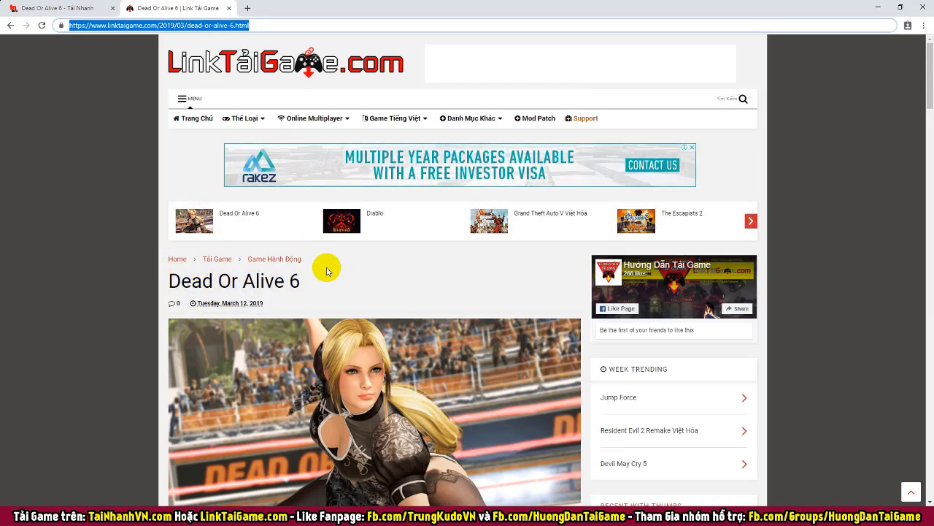
{"action": "scroll", "coordinate": [372, 235], "scroll_direction": "down", "scroll_amount": 3}
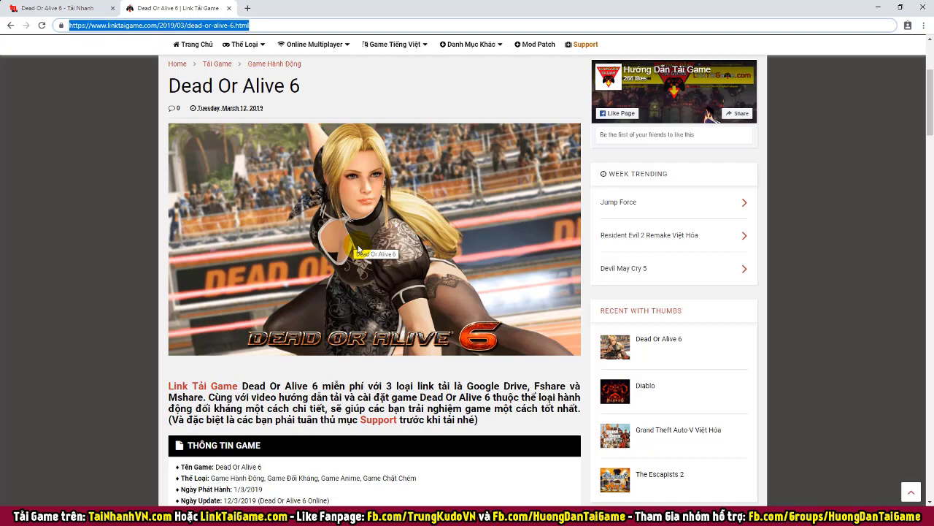
- Switch to File Explorer's UP 10 folder and examine the two Dead Or Alive 6 archive parts and the File Update 1 archive
{"action": "left_click", "coordinate": [252, 516]}
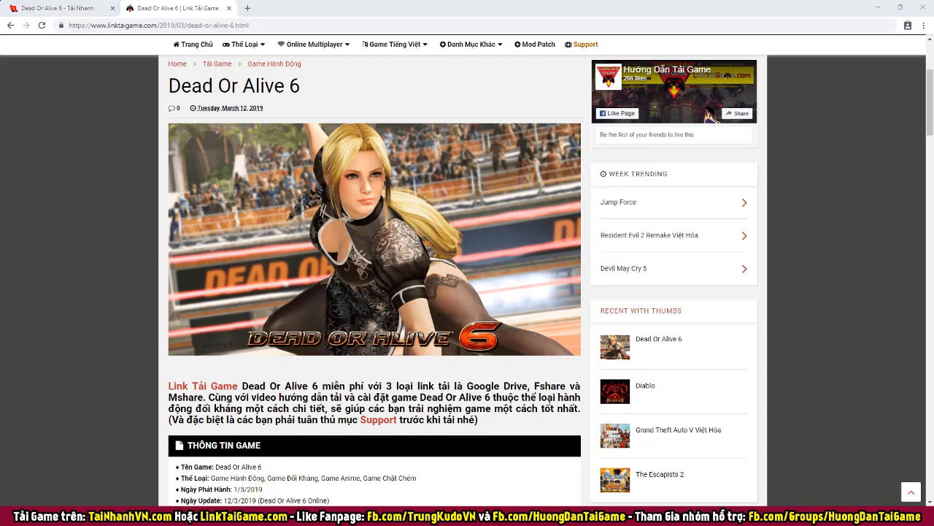
{"action": "left_click_drag", "start_coordinate": [221, 249], "coordinate": [122, 77]}
{"action": "left_click_drag", "start_coordinate": [207, 187], "coordinate": [109, 74]}
{"action": "left_click_drag", "start_coordinate": [204, 169], "coordinate": [130, 77]}
{"action": "left_click", "coordinate": [127, 156]}
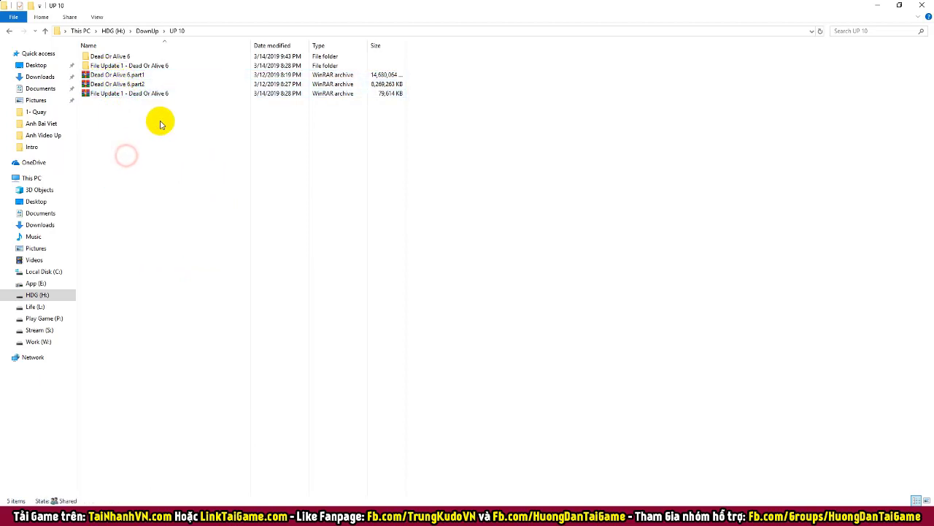
{"action": "left_click_drag", "start_coordinate": [438, 73], "coordinate": [108, 84]}
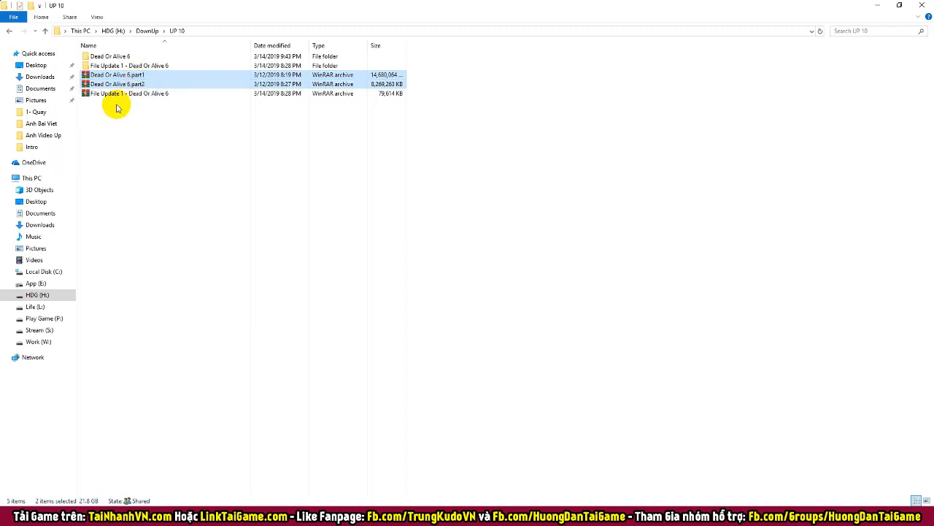
{"action": "left_click", "coordinate": [144, 118]}
{"action": "left_click", "coordinate": [96, 94]}
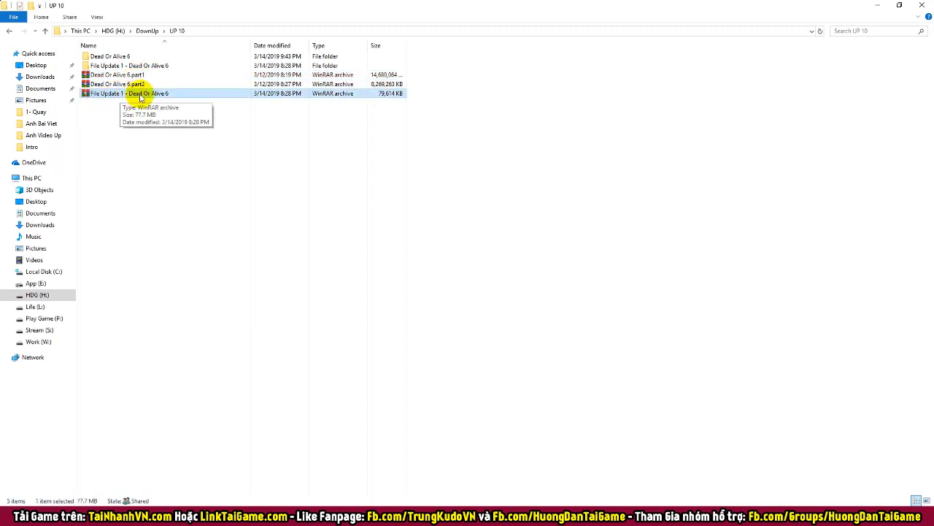
{"action": "left_click", "coordinate": [134, 139]}
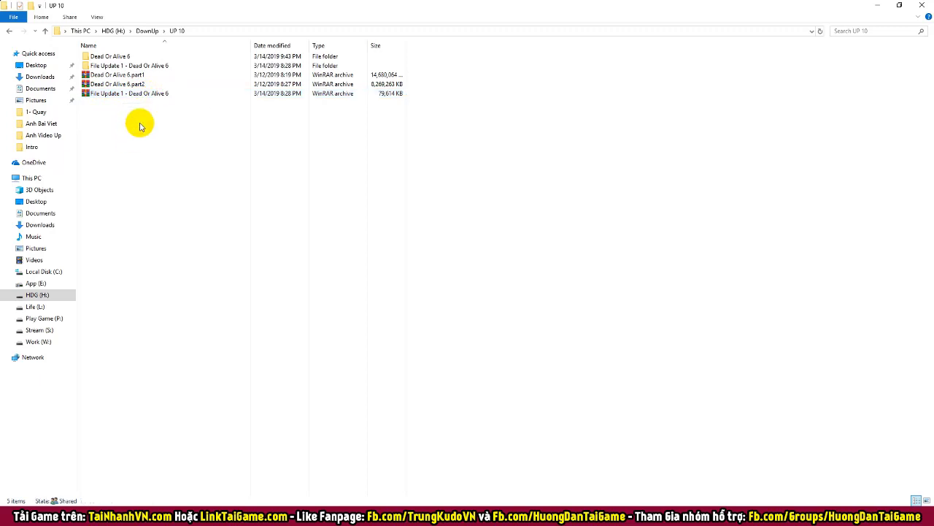
- Check the WinRAR extraction options for the Dead Or Alive 6.part1 archive
{"action": "right_click", "coordinate": [142, 76]}
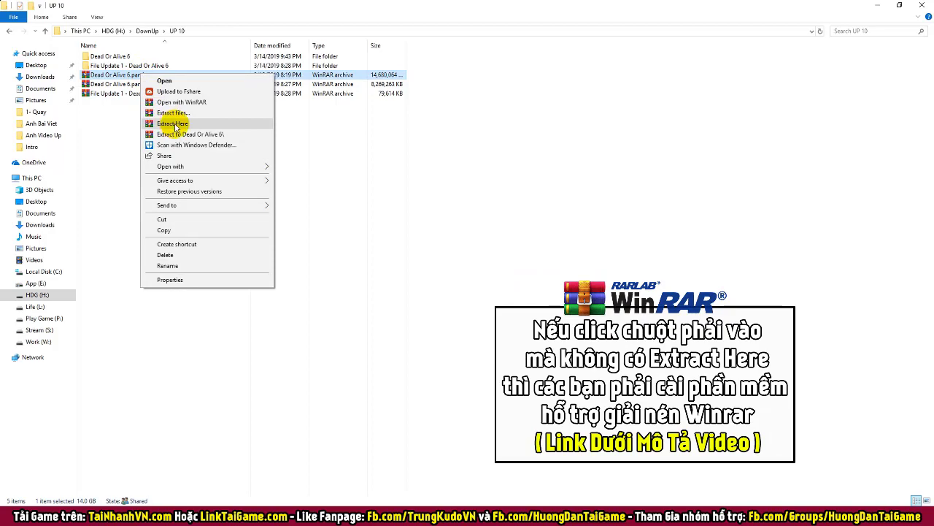
{"action": "left_click", "coordinate": [441, 173]}
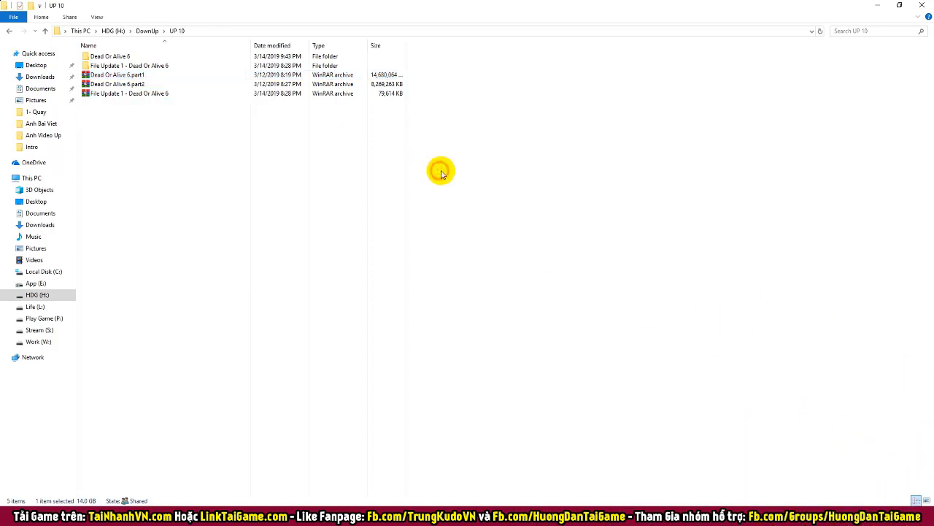
{"action": "left_click", "coordinate": [160, 76]}
{"action": "left_click", "coordinate": [138, 85]}
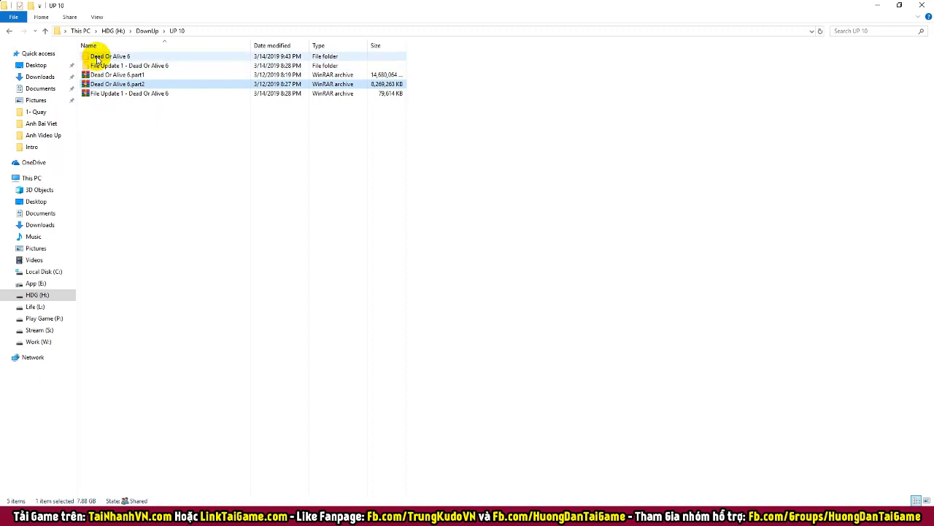
- Open the extracted Dead Or Alive 6 folder and launch its setup application
{"action": "mouse_move", "coordinate": [98, 60]}
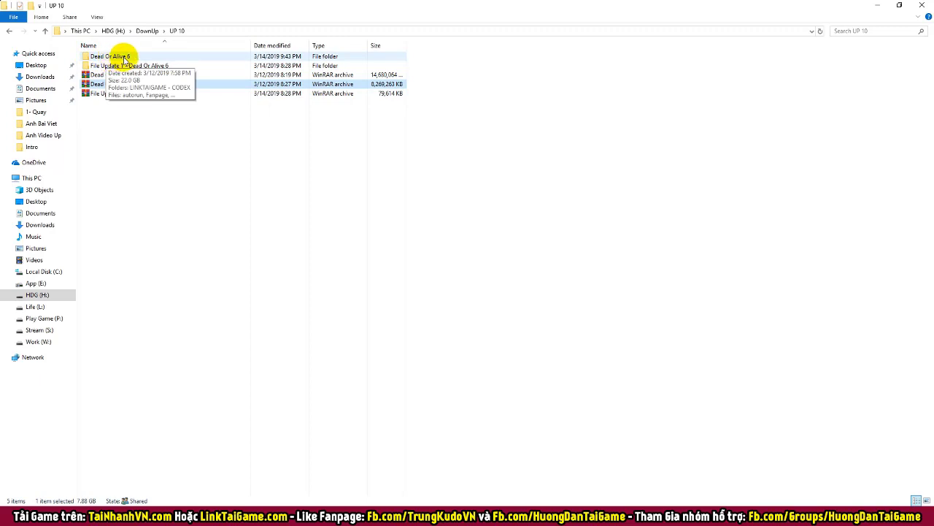
{"action": "right_click", "coordinate": [124, 58]}
{"action": "left_click", "coordinate": [147, 64]}
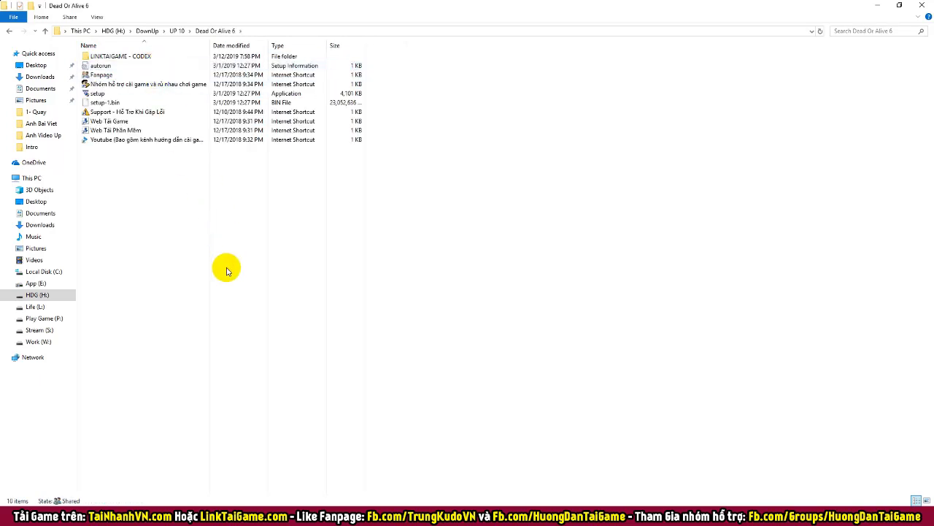
{"action": "double_click", "coordinate": [91, 96]}
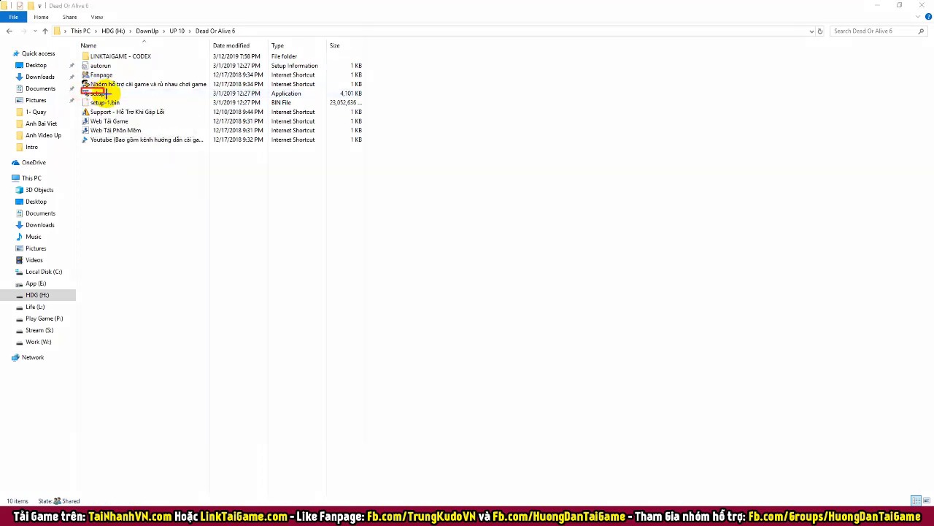
{"action": "right_click", "coordinate": [97, 92]}
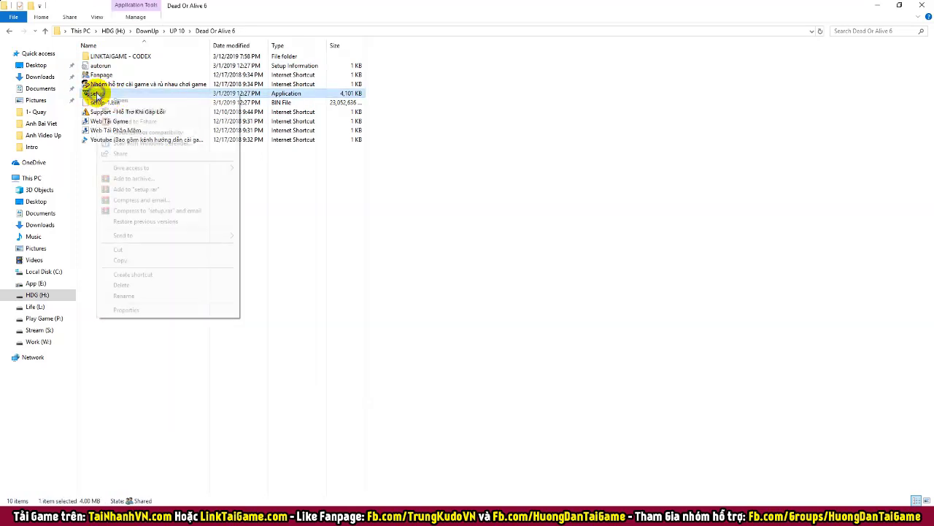
{"action": "left_click", "coordinate": [124, 102]}
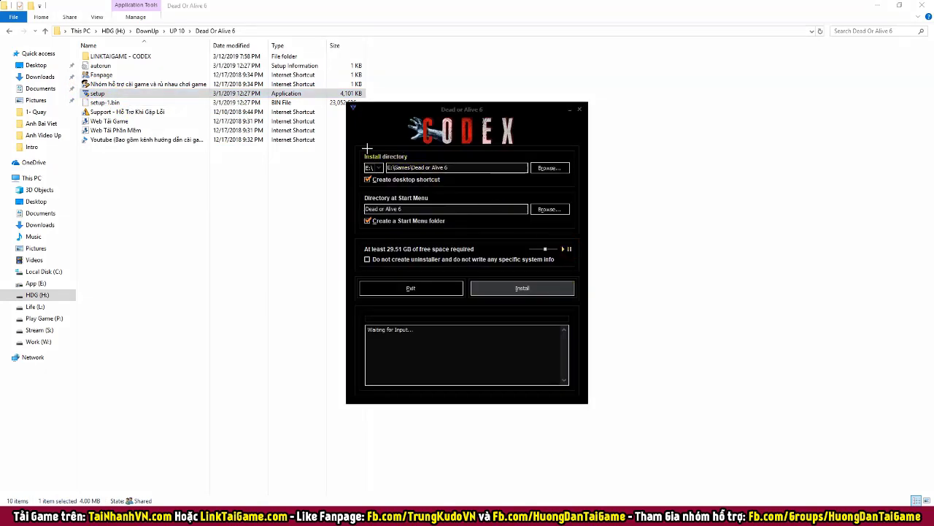
- Set the install directory to P:\Test Game\Dead or Alive 6 by choosing the Test Game folder on the Play Game (P:) drive
{"action": "mouse_move", "coordinate": [355, 151]}
{"action": "left_mouse_down"}
{"action": "mouse_move", "coordinate": [387, 171]}
{"action": "mouse_move", "coordinate": [498, 184]}
{"action": "left_mouse_up"}
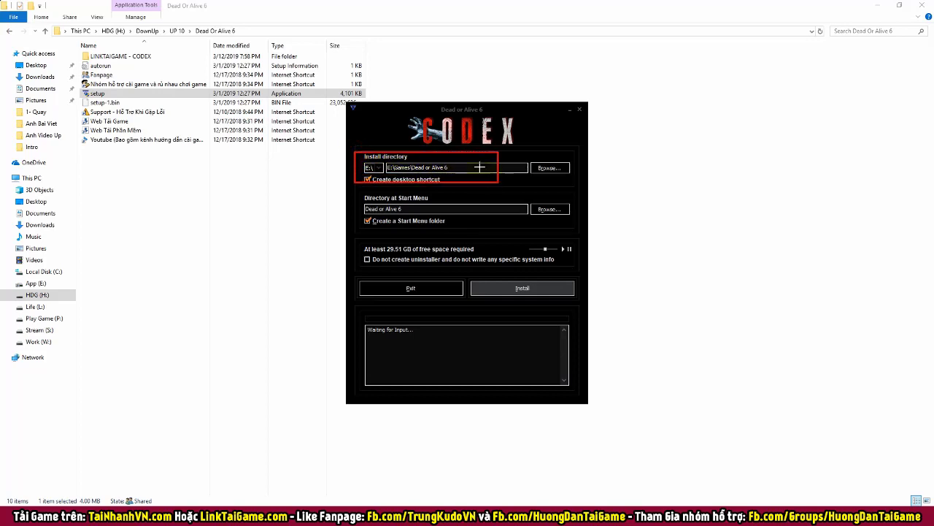
{"action": "key", "text": "Escape"}
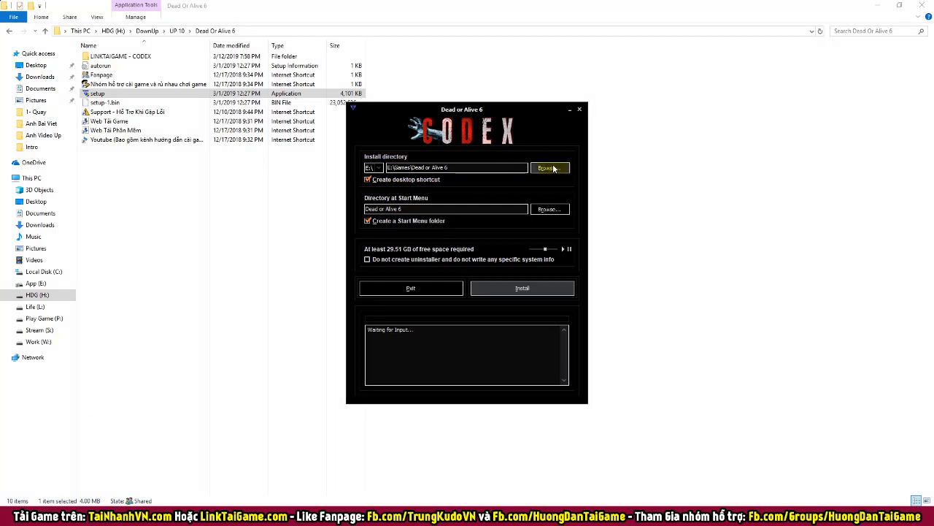
{"action": "left_click_drag", "start_coordinate": [458, 167], "coordinate": [387, 168]}
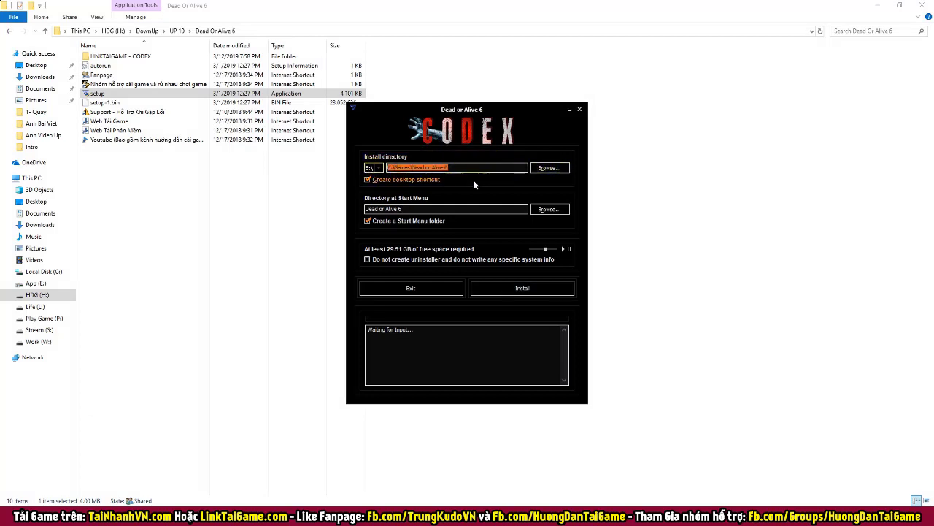
{"action": "key", "text": "ctrl+2"}
{"action": "left_click_drag", "start_coordinate": [523, 154], "coordinate": [574, 188]}
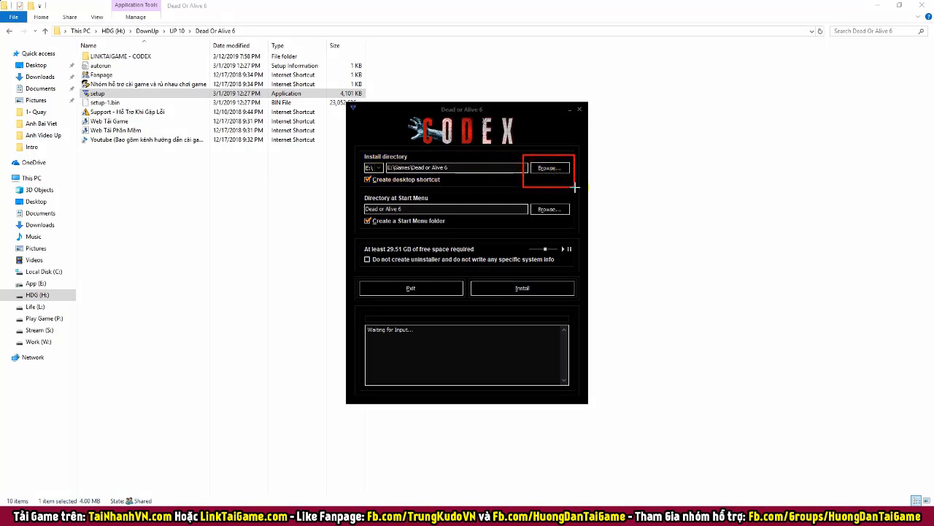
{"action": "key", "text": "Escape"}
{"action": "left_click", "coordinate": [552, 169]}
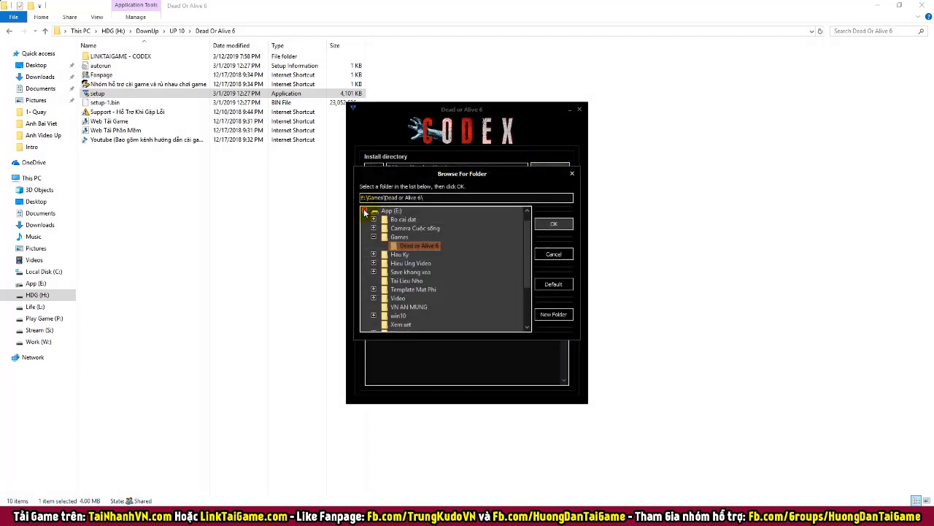
{"action": "left_click", "coordinate": [364, 212]}
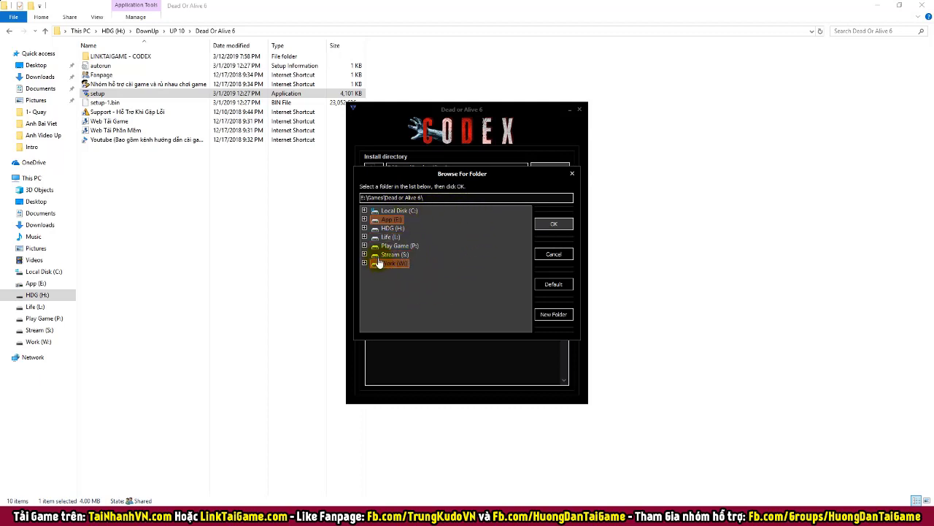
{"action": "left_click", "coordinate": [365, 246]}
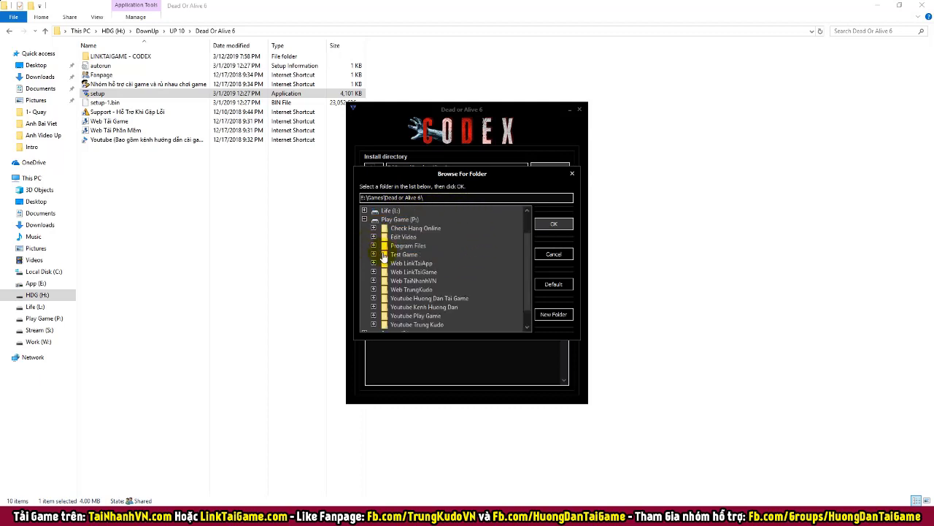
{"action": "left_click", "coordinate": [403, 254]}
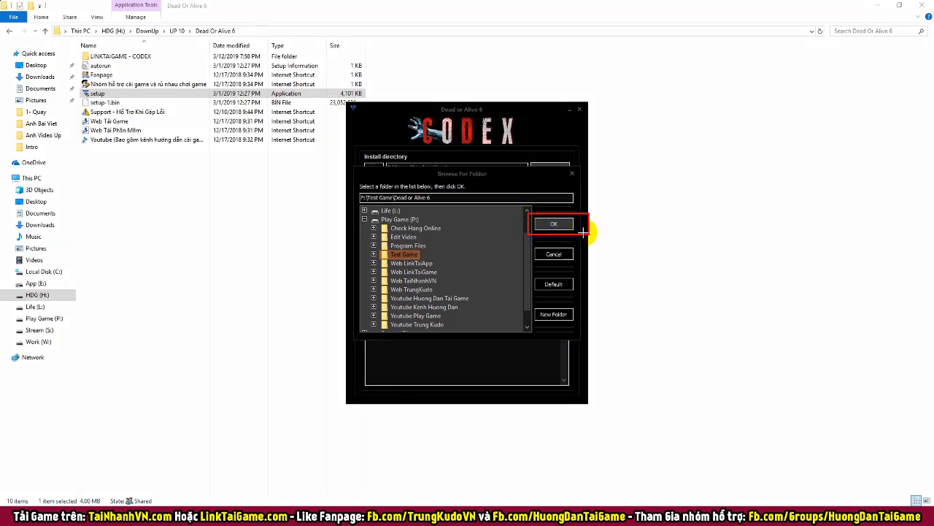
{"action": "left_click", "coordinate": [554, 225]}
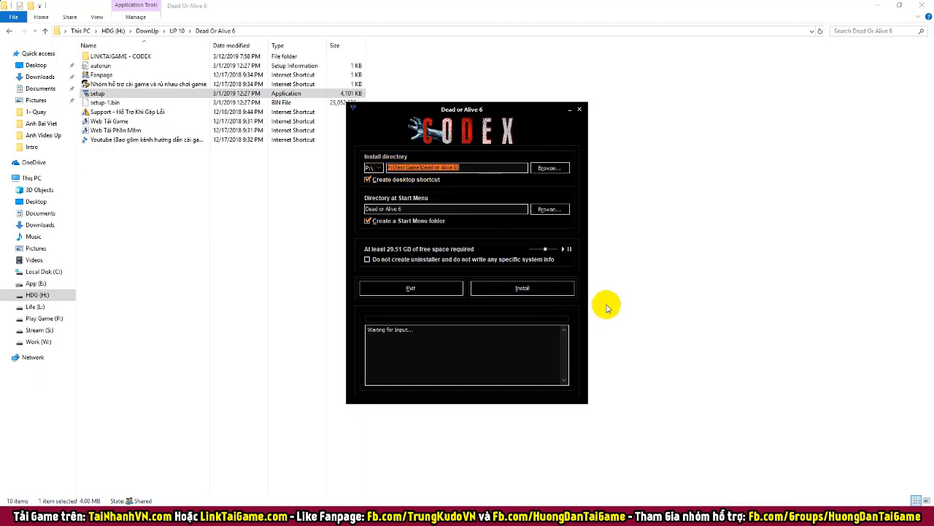
- Start the Dead or Alive 6 installation with the chosen settings
{"action": "left_click", "coordinate": [525, 285]}
{"action": "left_click_drag", "start_coordinate": [500, 273], "coordinate": [552, 301]}
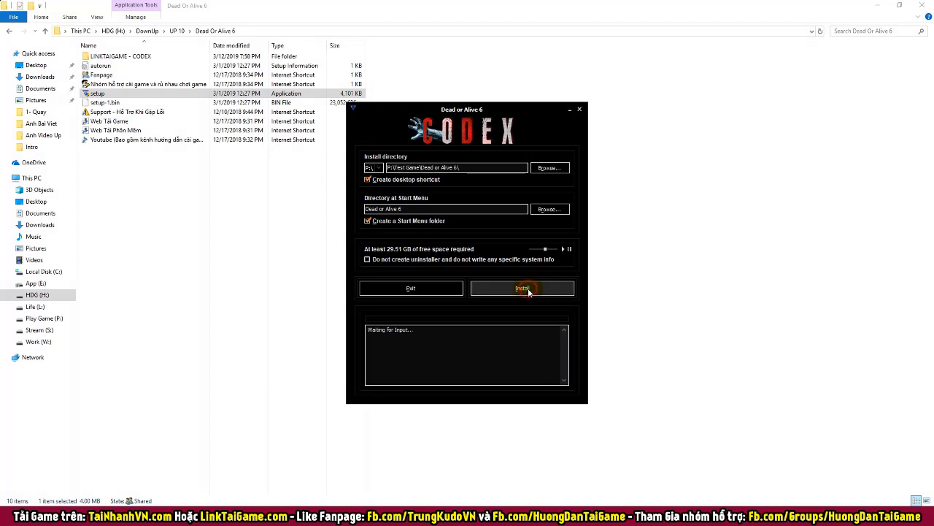
{"action": "left_click", "coordinate": [525, 287]}
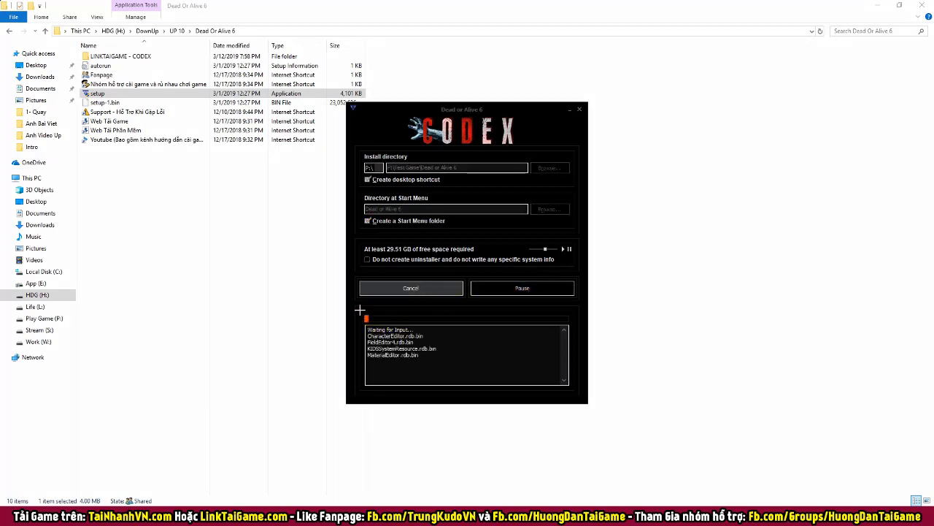
{"action": "left_click_drag", "start_coordinate": [381, 318], "coordinate": [436, 334]}
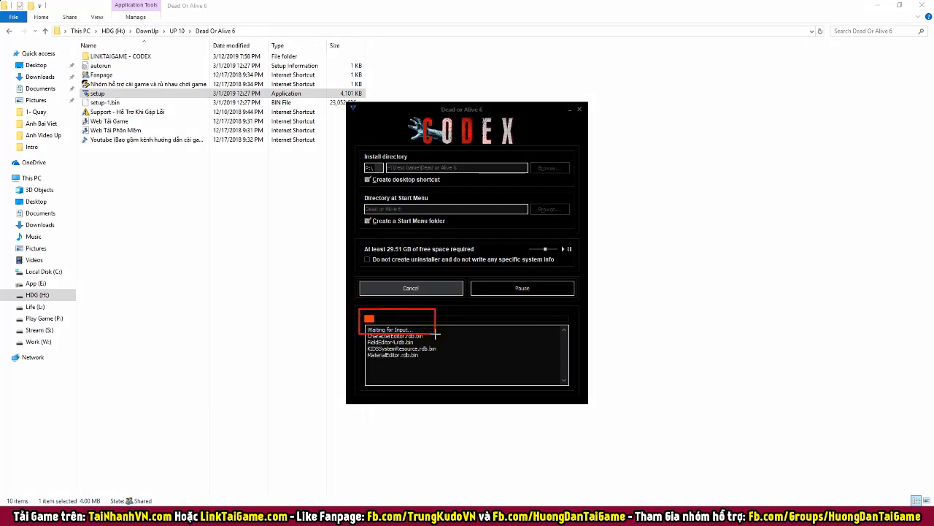
{"action": "left_click", "coordinate": [436, 333]}
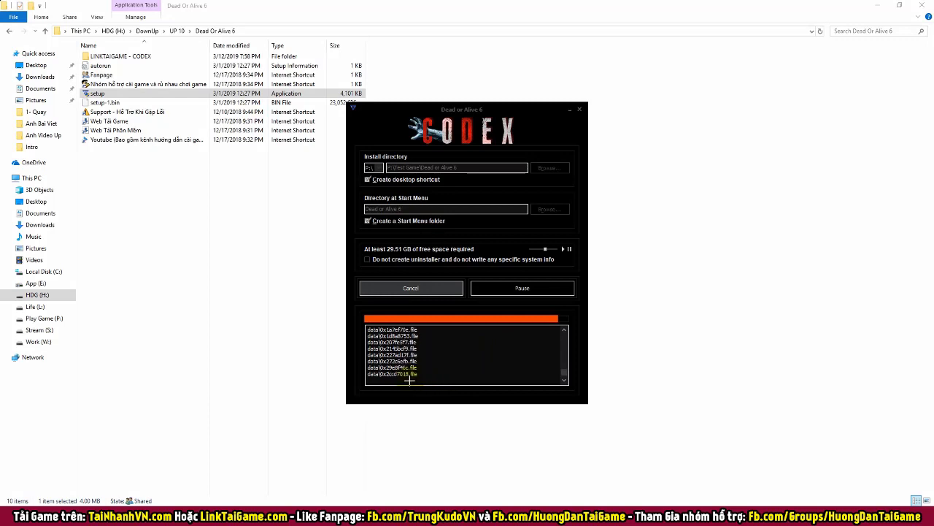
- Let the installation complete and close the installer by finishing it
{"action": "left_click_drag", "start_coordinate": [407, 380], "coordinate": [536, 419]}
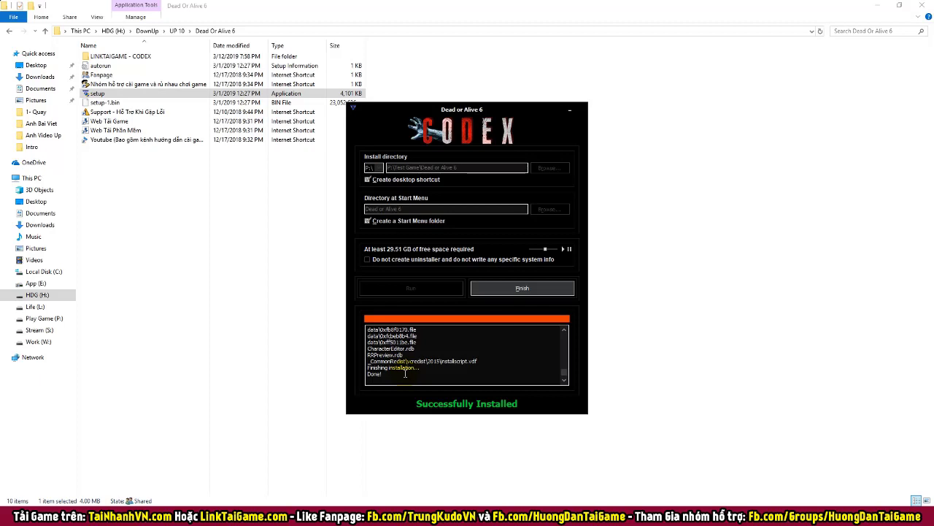
{"action": "left_click_drag", "start_coordinate": [407, 388], "coordinate": [525, 421]}
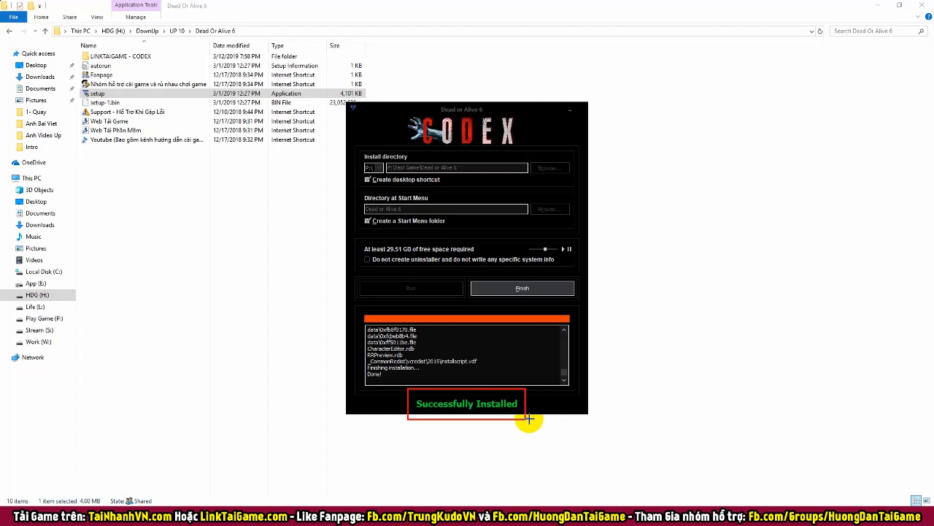
{"action": "left_click_drag", "start_coordinate": [494, 270], "coordinate": [560, 310]}
{"action": "key", "text": "Escape"}
{"action": "left_click", "coordinate": [526, 289]}
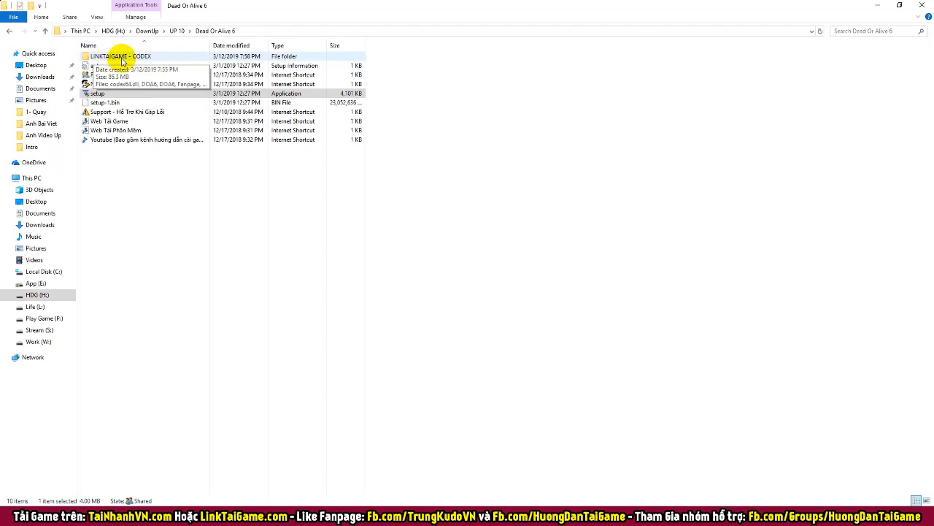
- Open the LINKTAIGAME - CODEX folder and copy all of its files
{"action": "right_click", "coordinate": [123, 61]}
{"action": "left_click", "coordinate": [153, 61]}
{"action": "left_click_drag", "start_coordinate": [248, 271], "coordinate": [108, 39]}
{"action": "left_click_drag", "start_coordinate": [275, 294], "coordinate": [95, 52]}
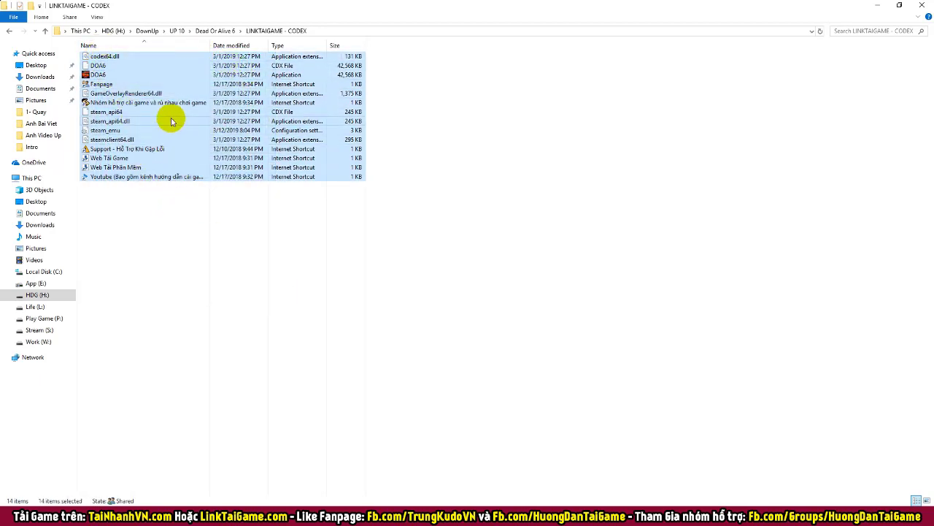
{"action": "right_click", "coordinate": [170, 120]}
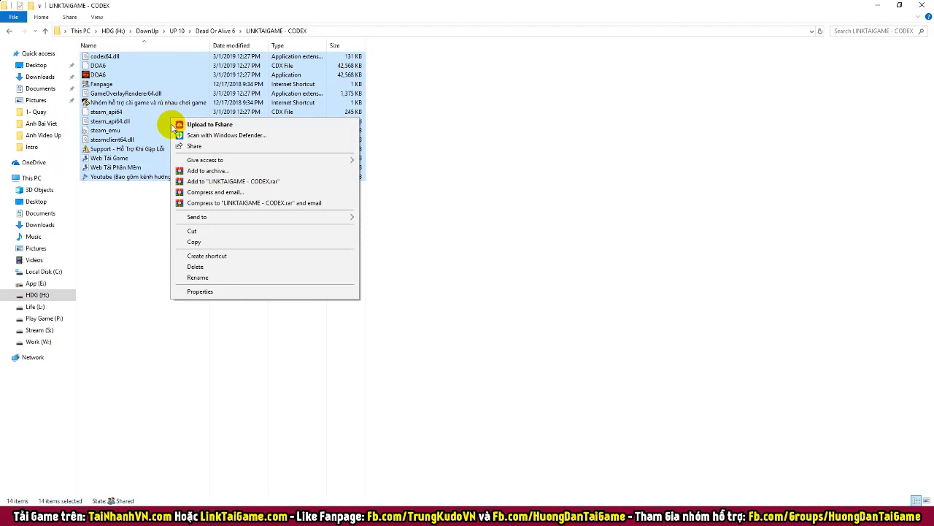
{"action": "left_click", "coordinate": [194, 241]}
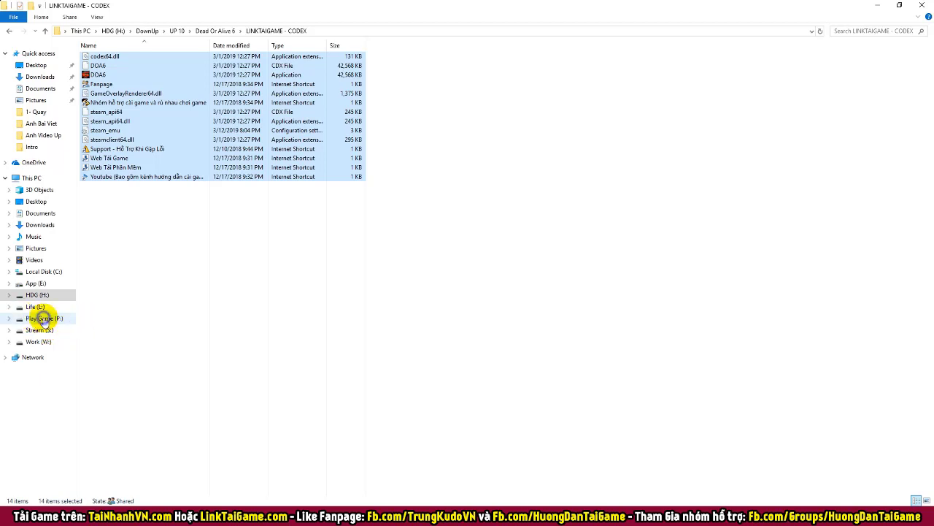
- Open the Play Game (P:) drive in a separate window and go to Test Game\Dead or Alive 6
{"action": "right_click", "coordinate": [43, 318]}
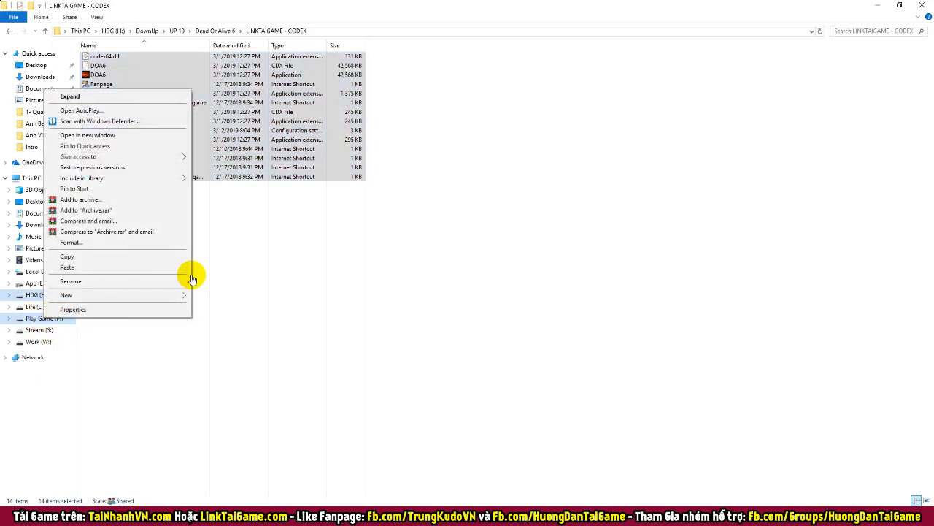
{"action": "left_click", "coordinate": [87, 135]}
{"action": "left_click_drag", "start_coordinate": [438, 104], "coordinate": [510, 93]}
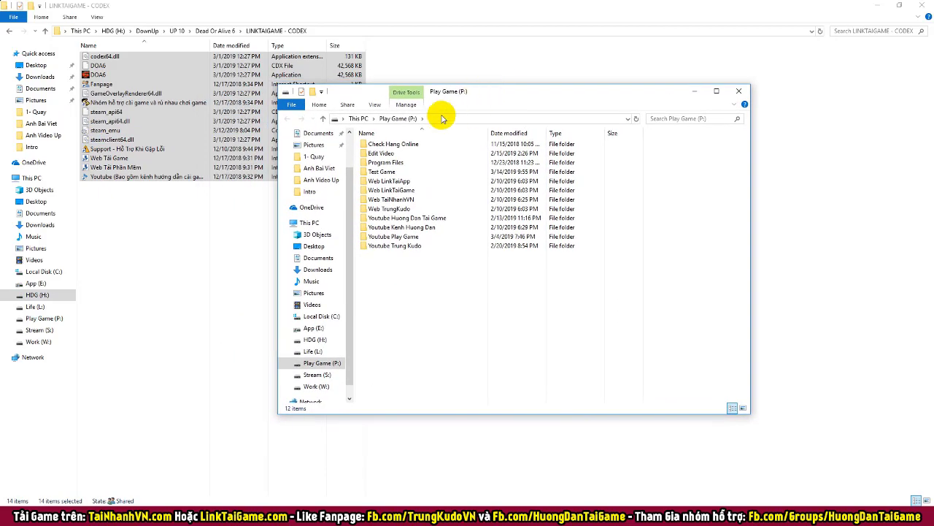
{"action": "right_click", "coordinate": [377, 174]}
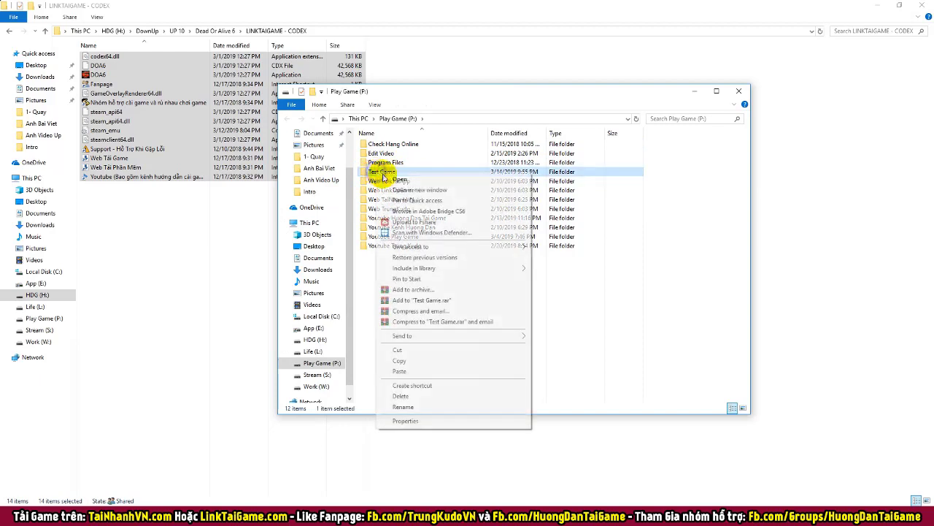
{"action": "left_click", "coordinate": [405, 180]}
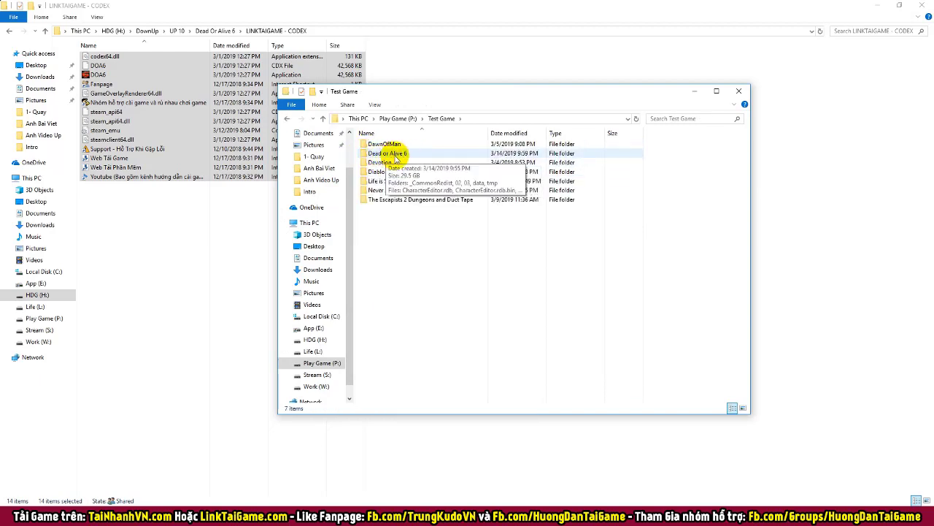
{"action": "right_click", "coordinate": [403, 156]}
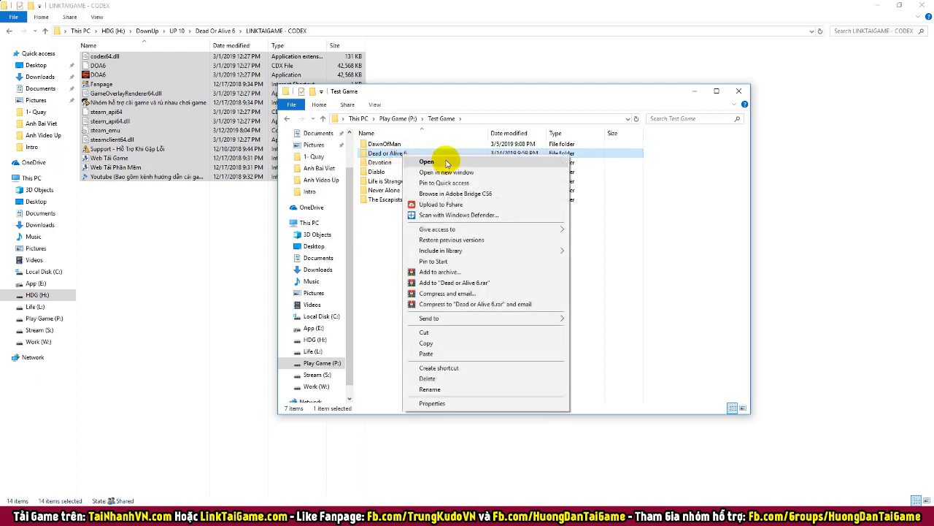
{"action": "left_click", "coordinate": [438, 161]}
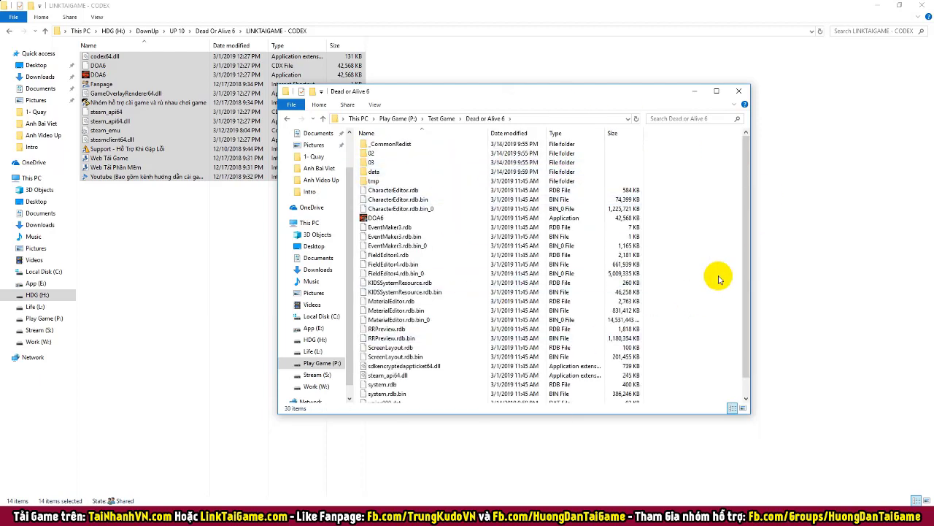
- Paste the copied CODEX files into the Dead or Alive 6 install folder, replacing the files with the same names
{"action": "right_click", "coordinate": [666, 196]}
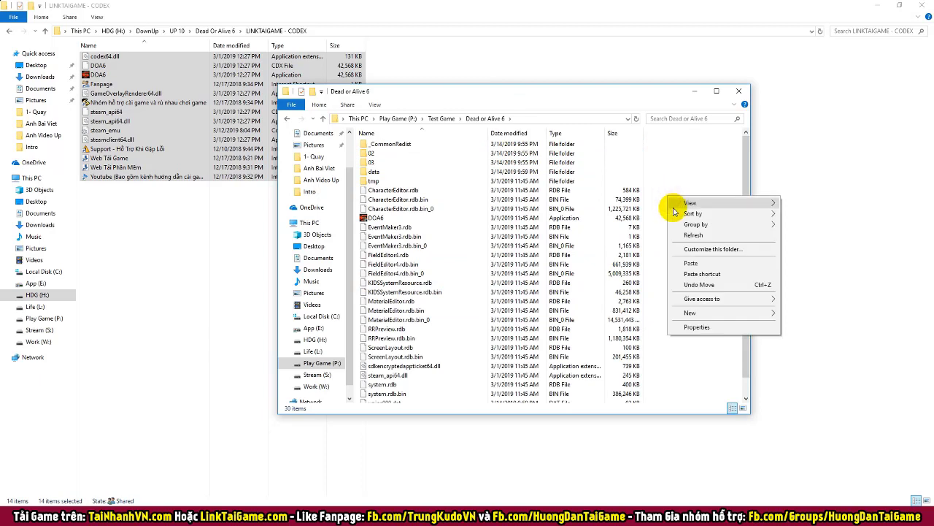
{"action": "left_click", "coordinate": [692, 266]}
{"action": "mouse_move", "coordinate": [370, 166]}
{"action": "left_mouse_down"}
{"action": "mouse_move", "coordinate": [419, 193]}
{"action": "mouse_move", "coordinate": [527, 193]}
{"action": "left_mouse_up"}
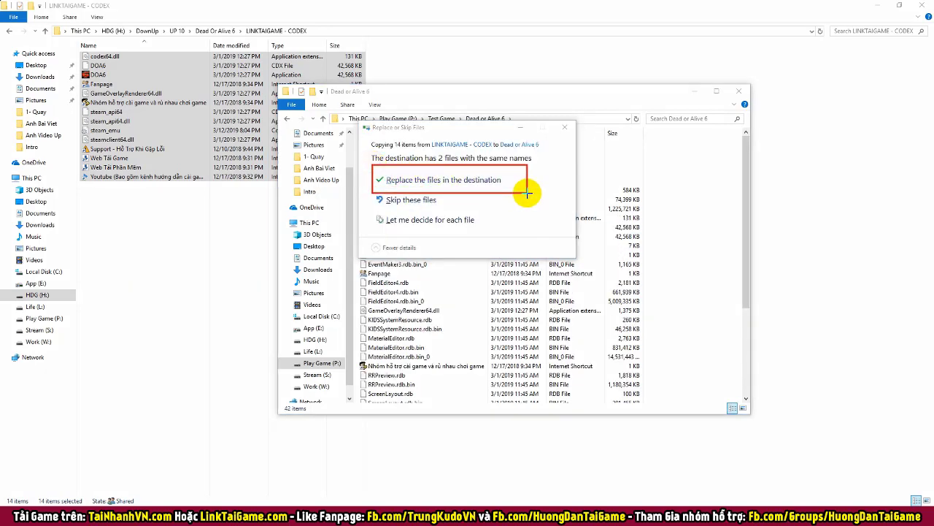
{"action": "left_click", "coordinate": [412, 182]}
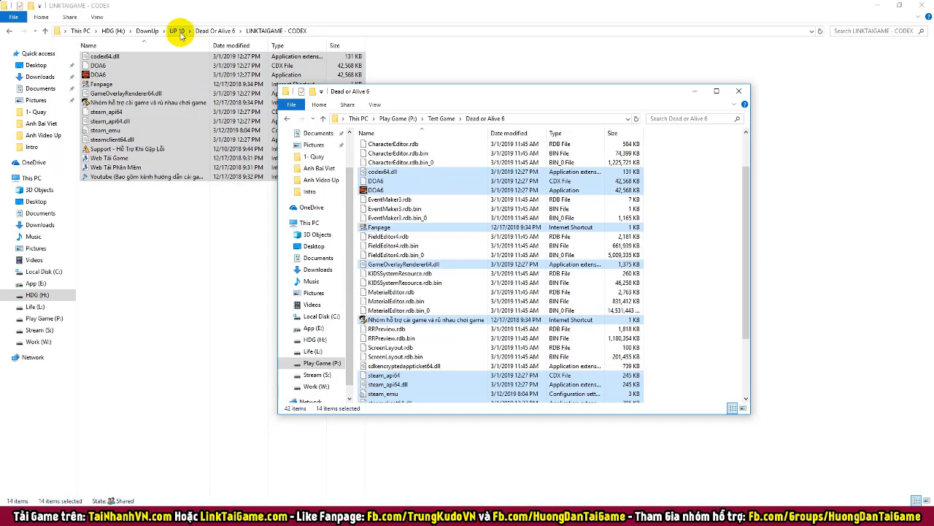
- Return to the UP 10 folder and open the extracted File Update 1 - Dead Or Alive 6 folder
{"action": "left_click", "coordinate": [178, 30]}
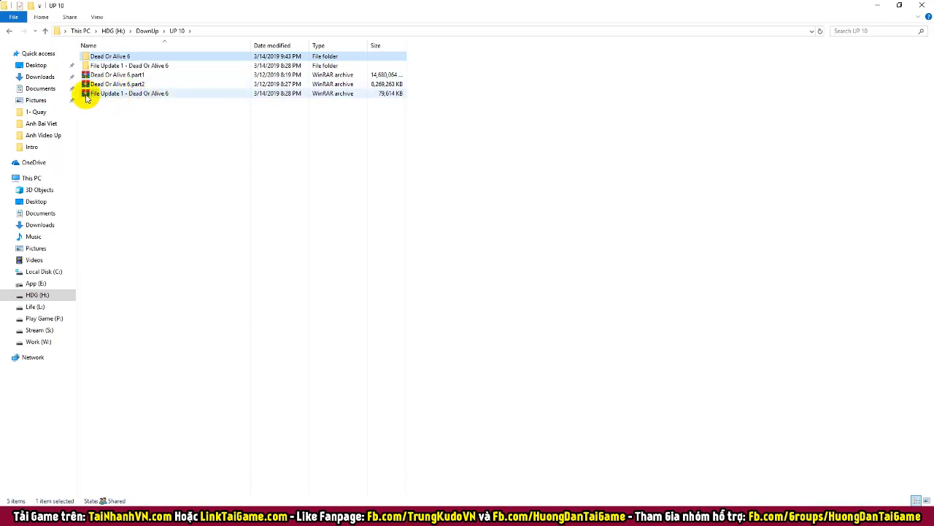
{"action": "right_click", "coordinate": [151, 96]}
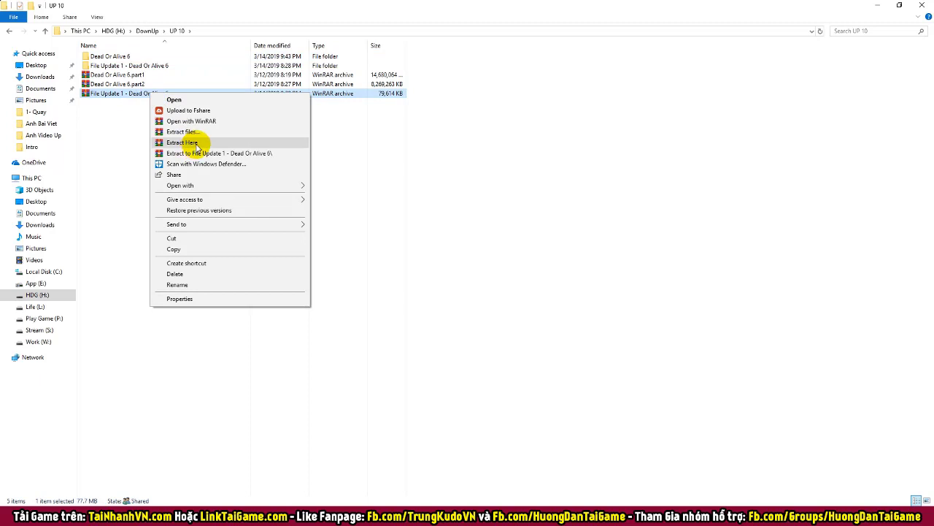
{"action": "left_click", "coordinate": [438, 169]}
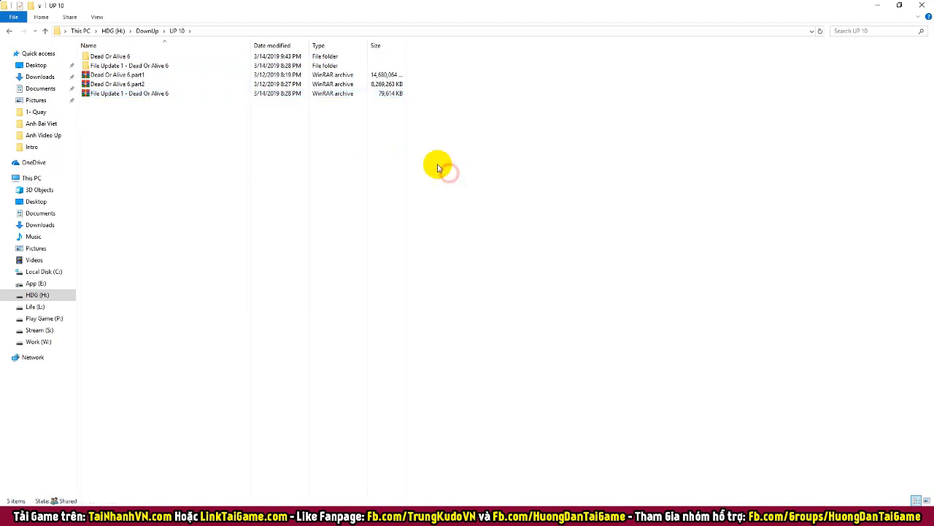
{"action": "left_click", "coordinate": [97, 67]}
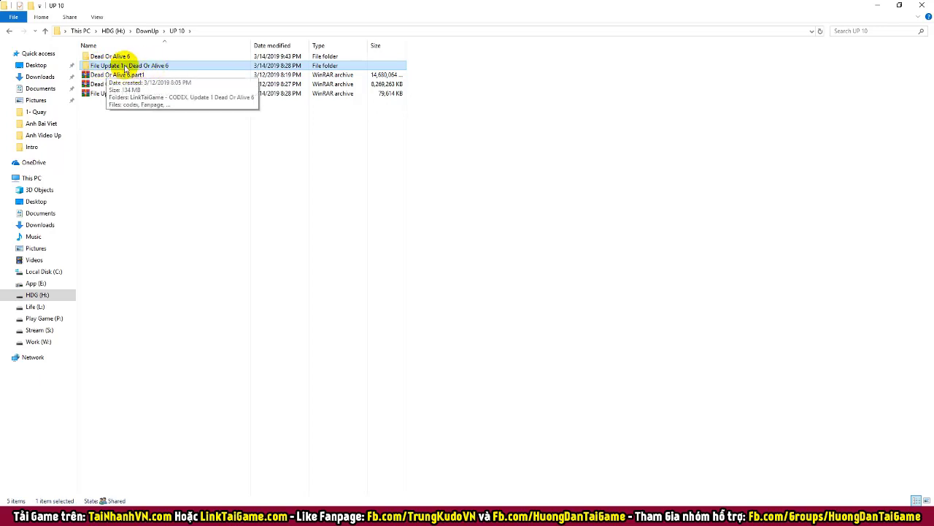
{"action": "right_click", "coordinate": [115, 69]}
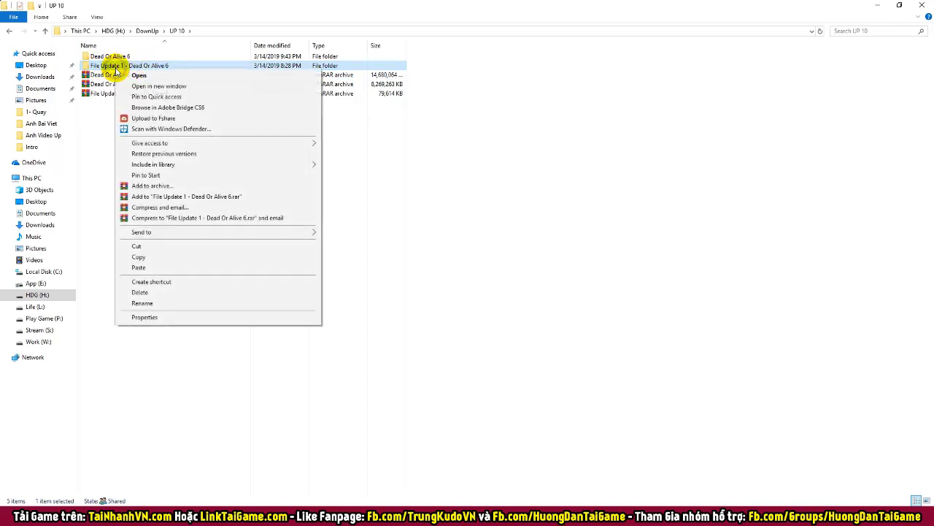
{"action": "left_click", "coordinate": [156, 77]}
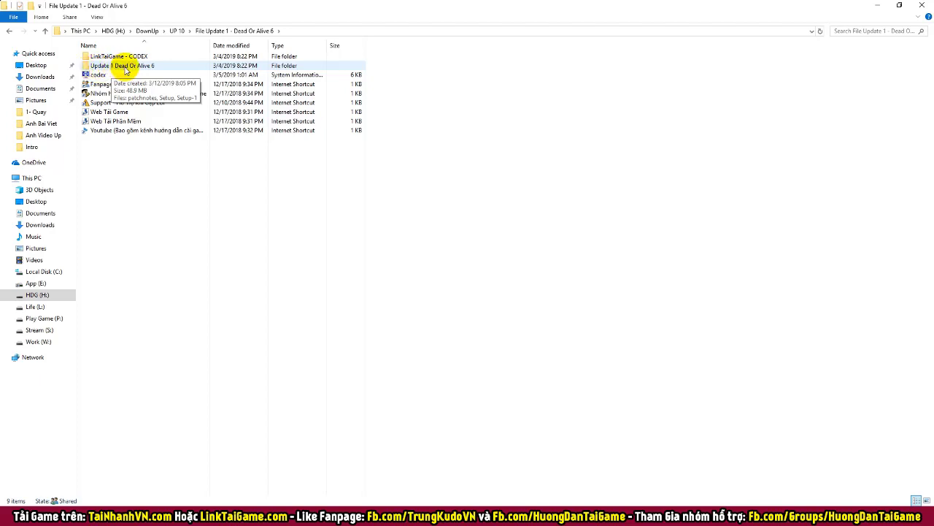
- Open the Update 1 Dead Or Alive 6 folder and launch its Setup application
{"action": "right_click", "coordinate": [126, 69]}
{"action": "left_click", "coordinate": [159, 73]}
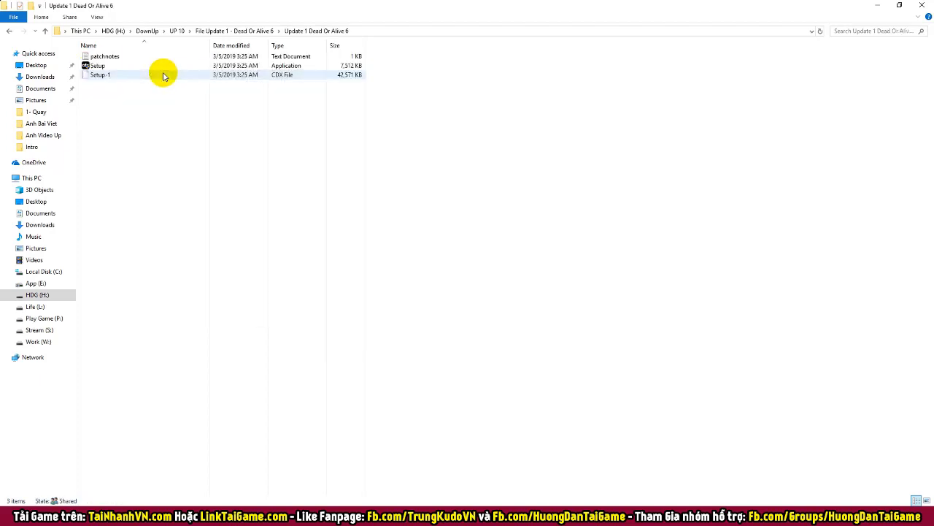
{"action": "double_click", "coordinate": [86, 66]}
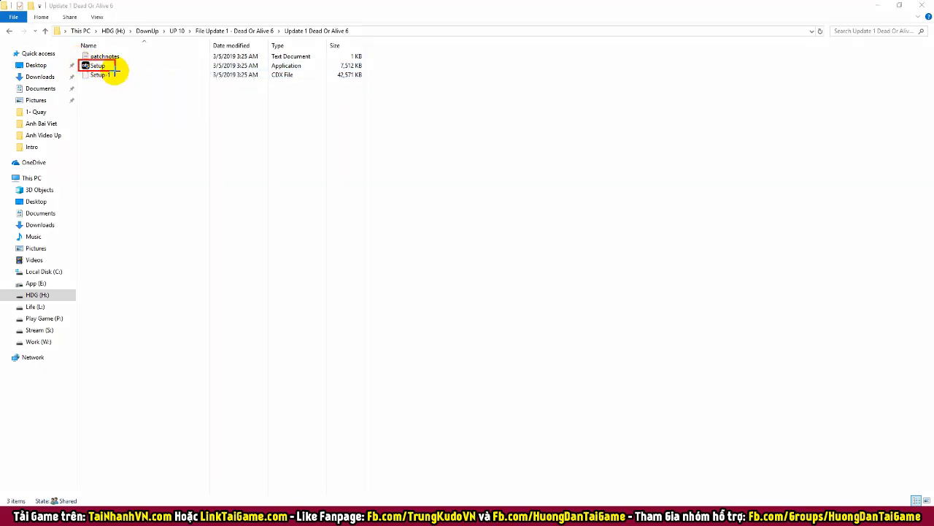
{"action": "right_click", "coordinate": [95, 66]}
{"action": "left_click", "coordinate": [121, 74]}
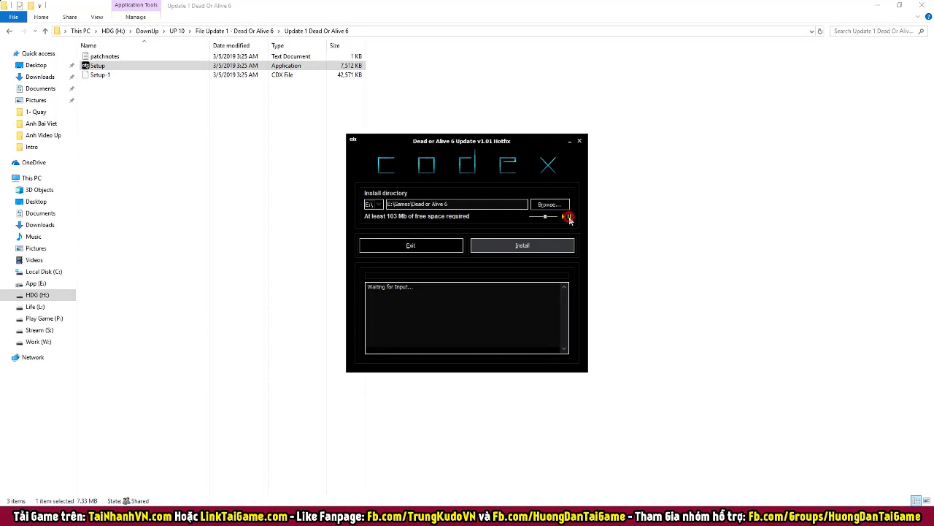
{"action": "left_click_drag", "start_coordinate": [411, 204], "coordinate": [501, 218]}
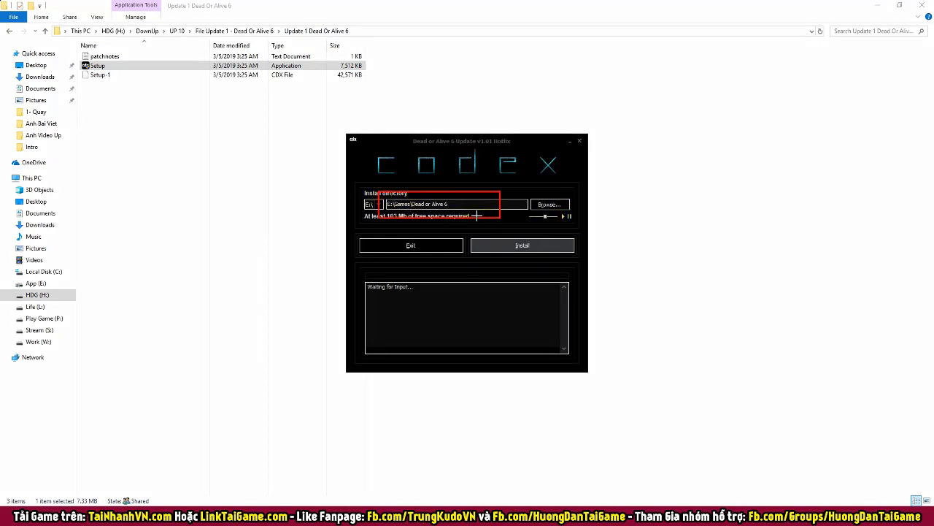
{"action": "key", "text": "Escape"}
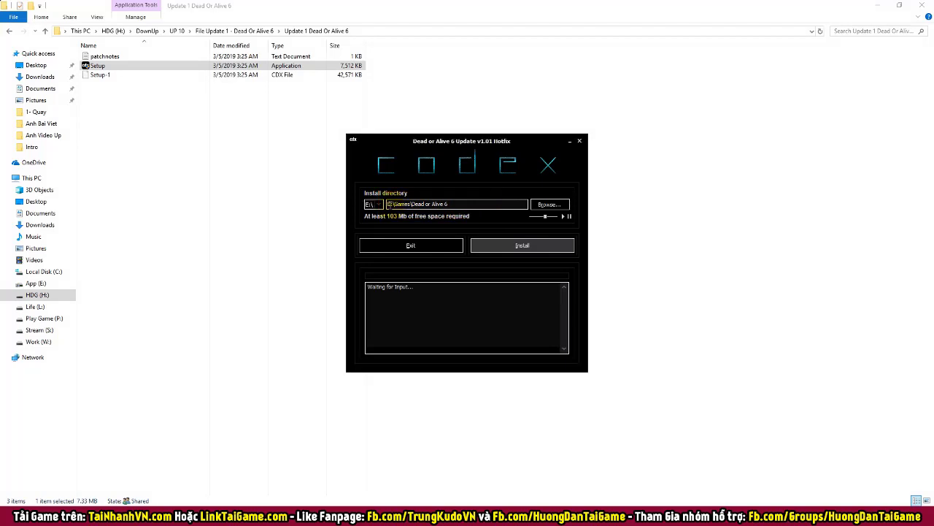
{"action": "left_click", "coordinate": [389, 204]}
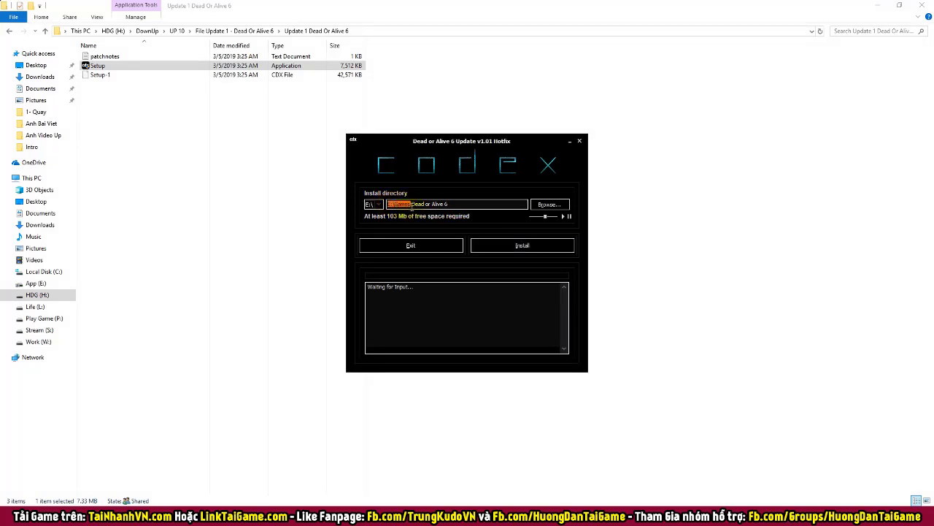
{"action": "key", "text": "ctrl+2"}
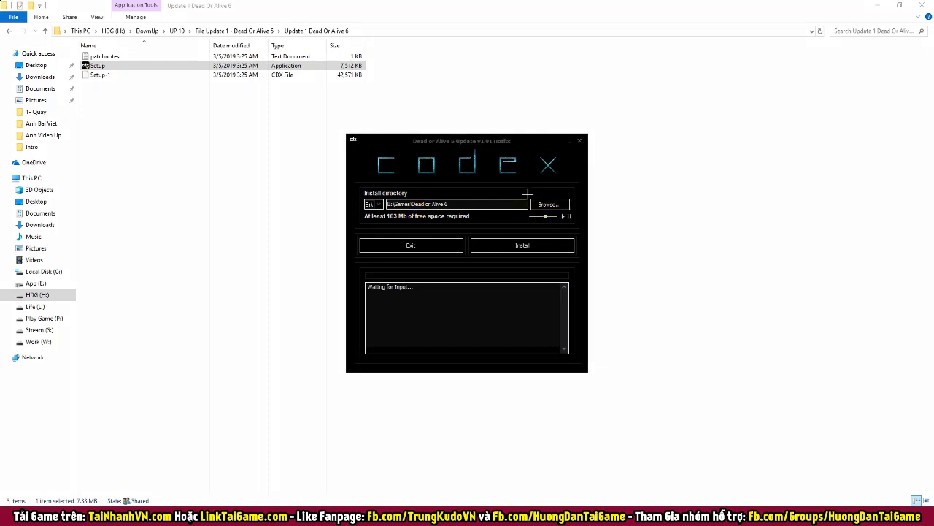
{"action": "left_click_drag", "start_coordinate": [557, 205], "coordinate": [586, 216]}
{"action": "key", "text": "Escape"}
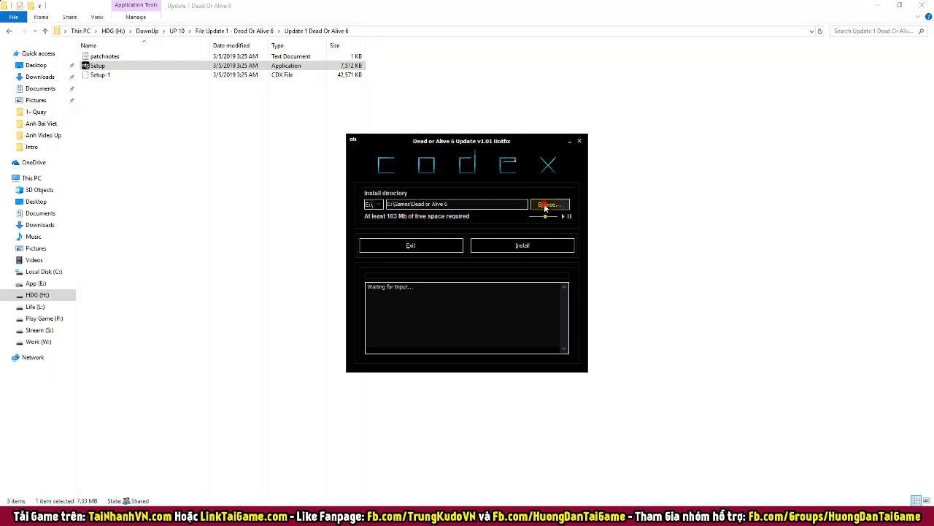
- Set the update's install directory to P:\Test Game\Dead or Alive 6 by browsing the Play Game (P:) drive
{"action": "left_click", "coordinate": [548, 205]}
{"action": "left_click", "coordinate": [365, 213]}
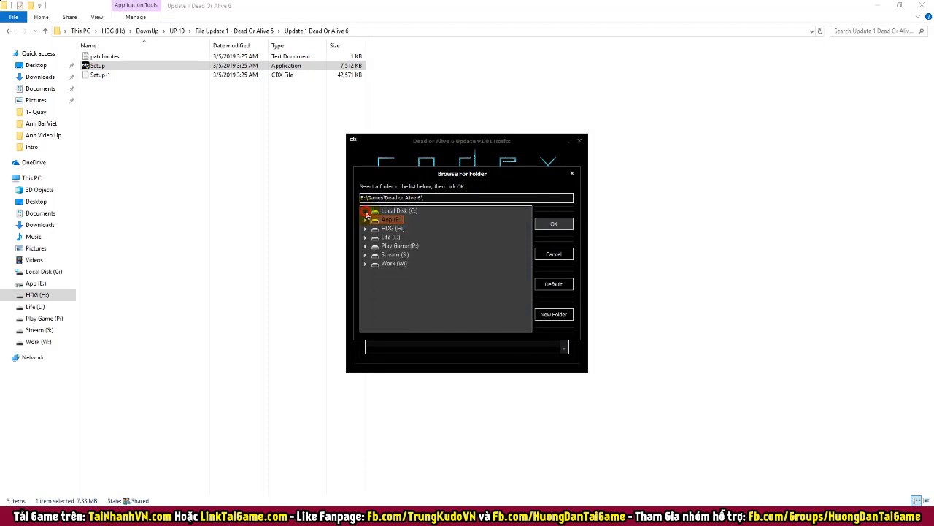
{"action": "left_click", "coordinate": [366, 246]}
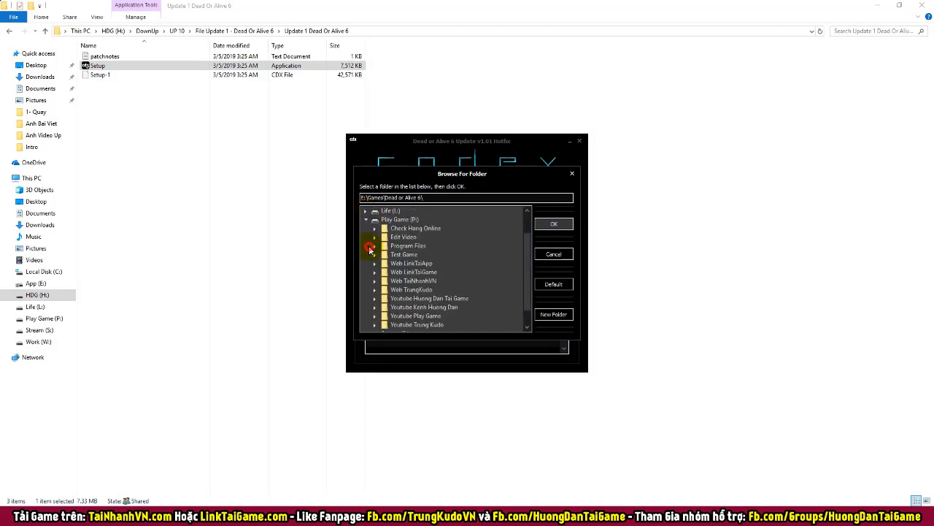
{"action": "left_click", "coordinate": [409, 255]}
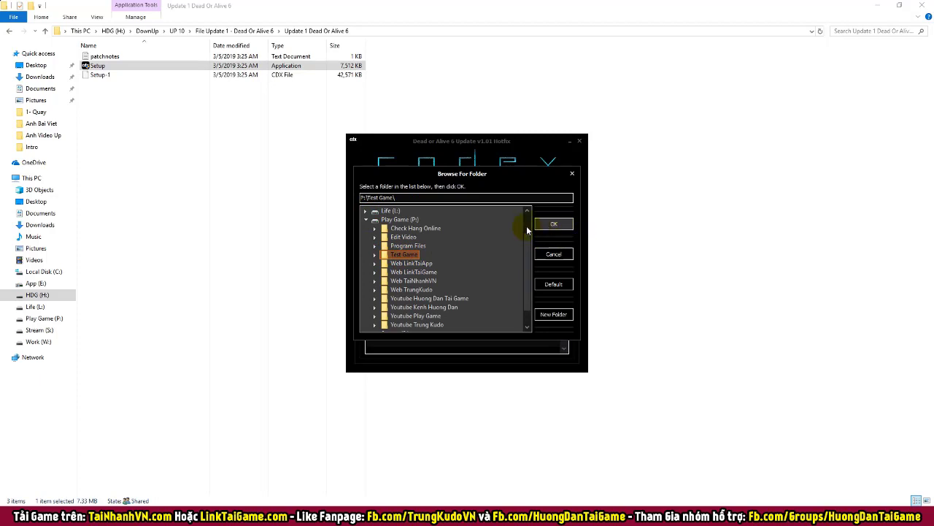
{"action": "double_click", "coordinate": [403, 254]}
{"action": "left_click", "coordinate": [418, 272]}
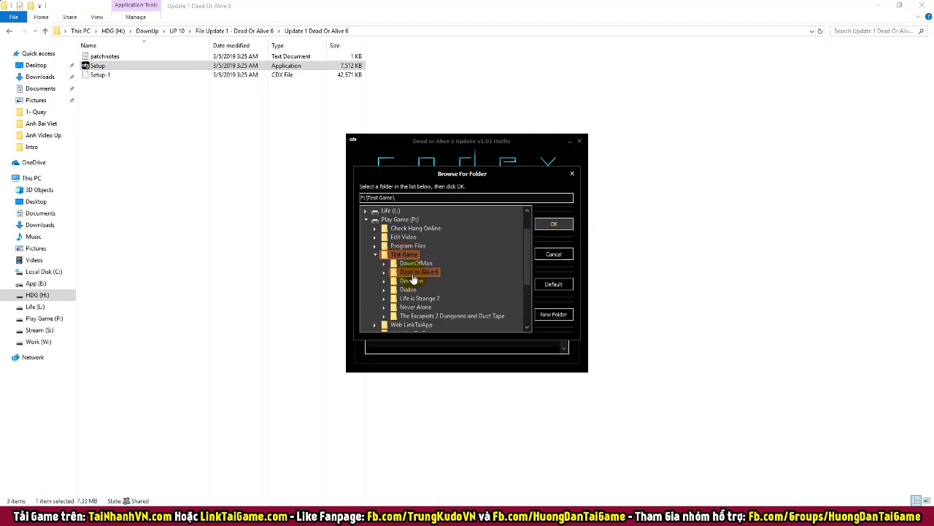
{"action": "left_click", "coordinate": [554, 225]}
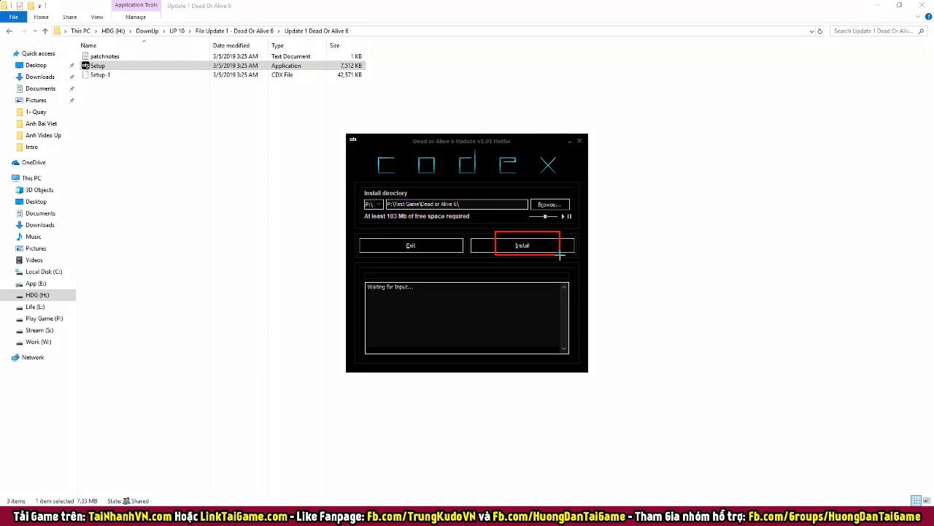
- Install the Dead or Alive 6 Update v1.01 Hotfix and finish the installer
{"action": "left_click", "coordinate": [538, 245]}
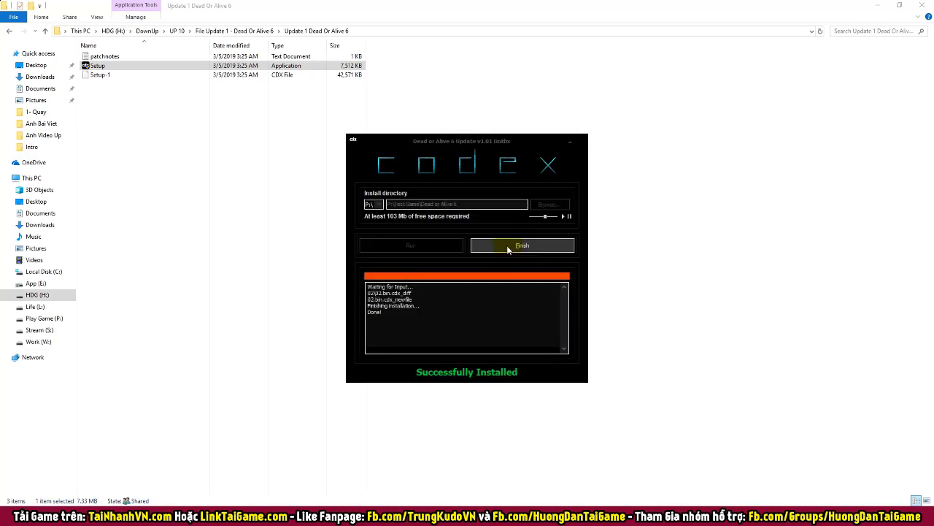
{"action": "left_click_drag", "start_coordinate": [405, 360], "coordinate": [536, 399]}
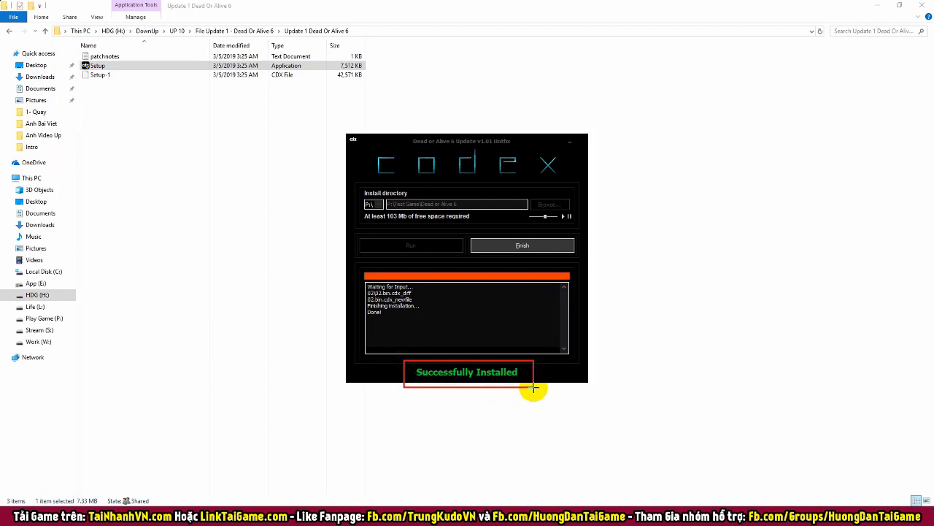
{"action": "left_click_drag", "start_coordinate": [501, 230], "coordinate": [553, 264]}
{"action": "left_click", "coordinate": [524, 246]}
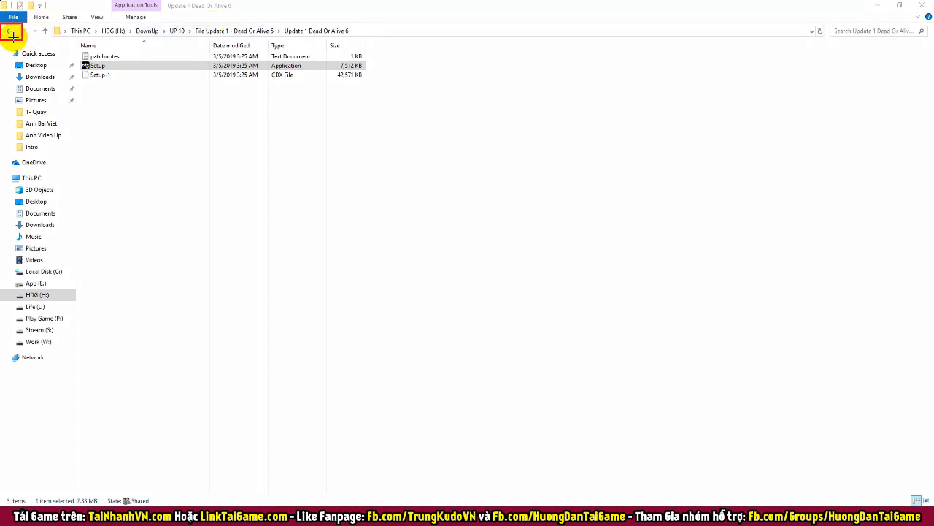
- Copy all files from the LinkTaiGame - CODEX folder inside File Update 1 - Dead Or Alive 6
{"action": "left_click", "coordinate": [9, 30]}
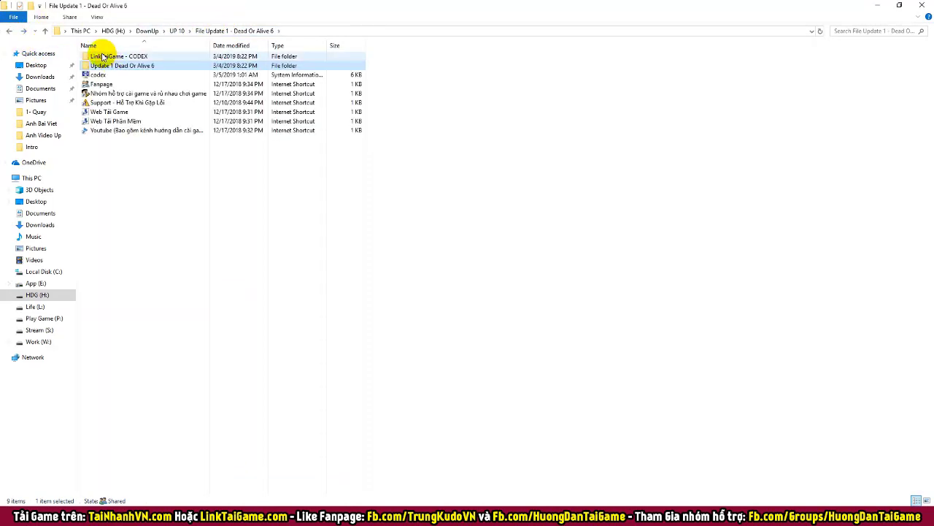
{"action": "right_click", "coordinate": [128, 59]}
{"action": "left_click", "coordinate": [157, 65]}
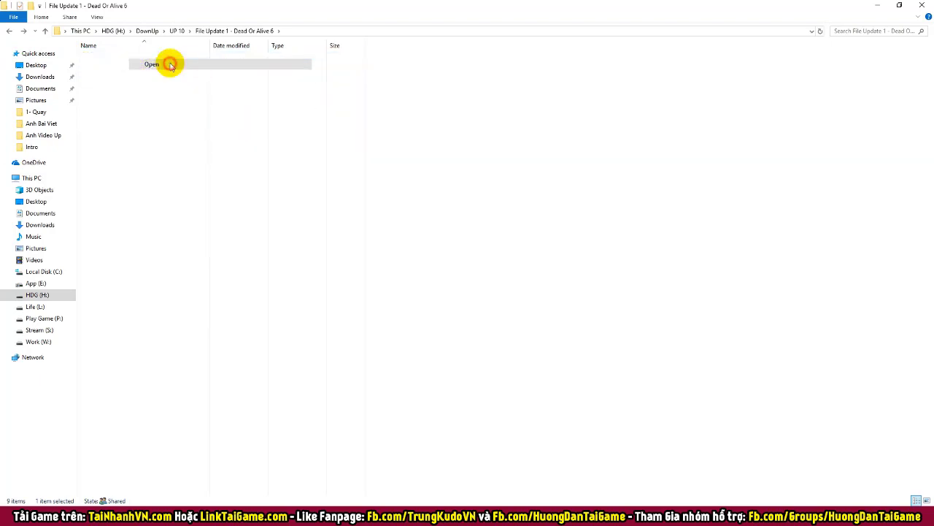
{"action": "left_click_drag", "start_coordinate": [259, 232], "coordinate": [95, 38]}
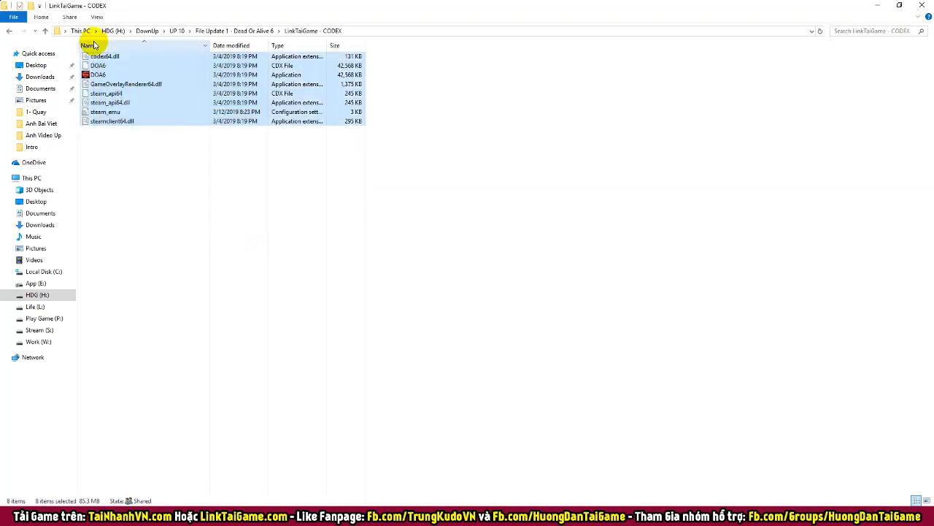
{"action": "right_click", "coordinate": [175, 107]}
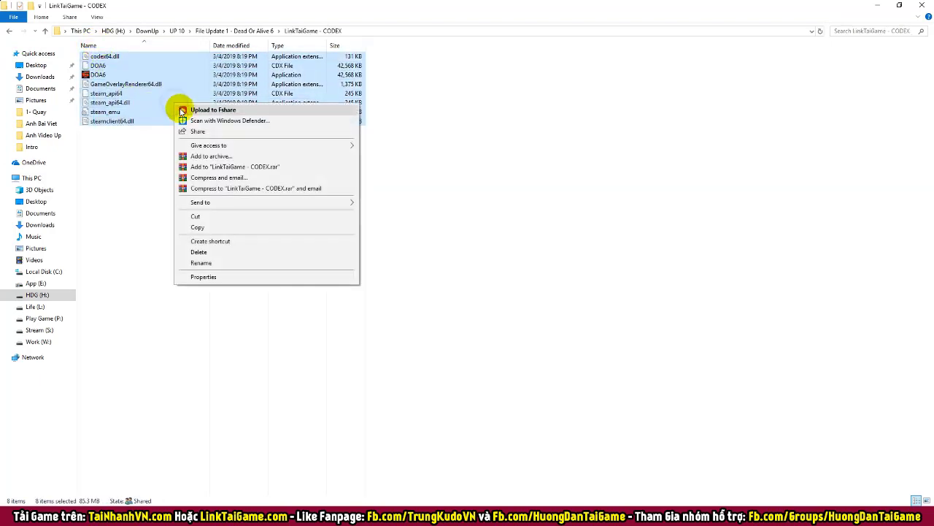
{"action": "left_click", "coordinate": [208, 230]}
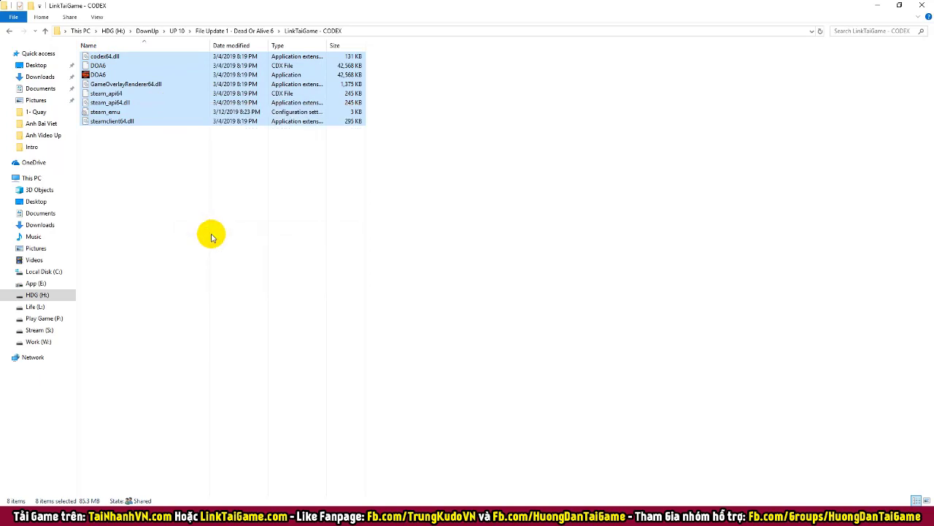
- Paste the copied CODEX files into the Dead or Alive 6 install folder, replacing the files with the same names
{"action": "mouse_move", "coordinate": [228, 507]}
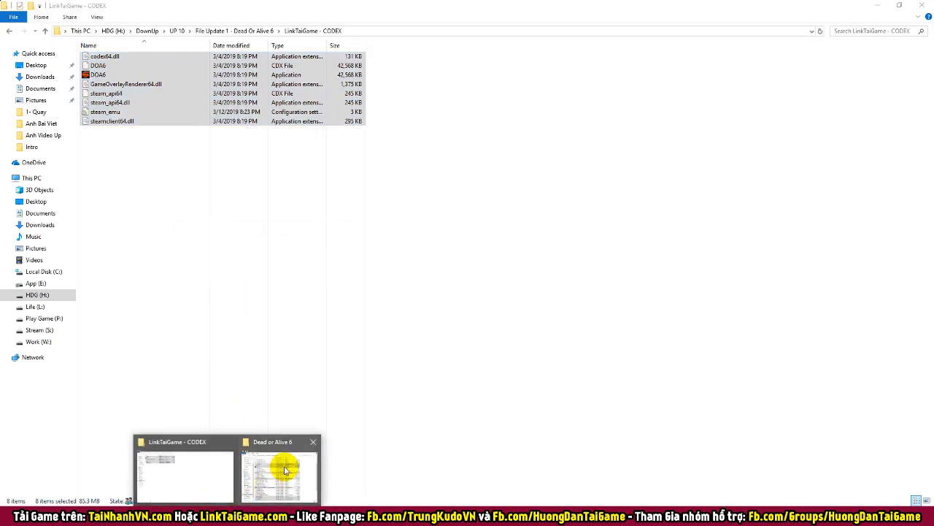
{"action": "left_click", "coordinate": [305, 462]}
{"action": "right_click", "coordinate": [684, 246]}
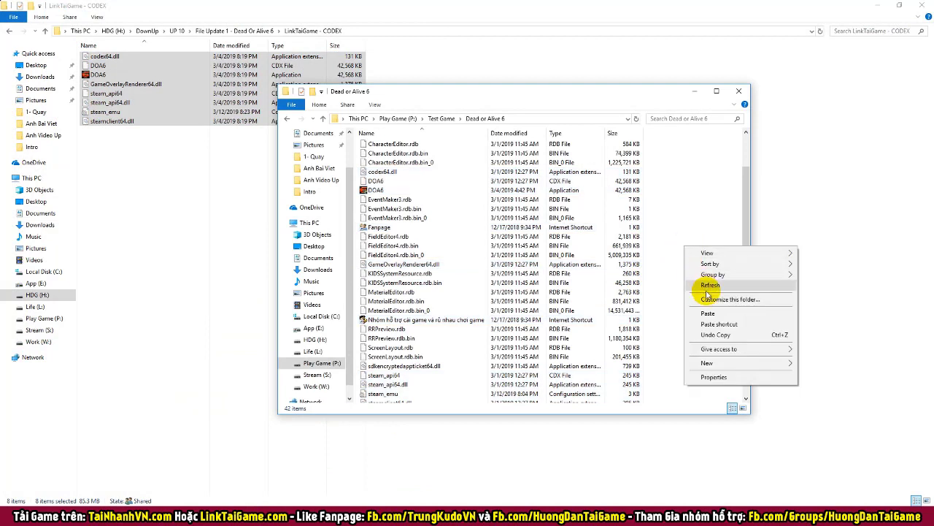
{"action": "left_click", "coordinate": [709, 314]}
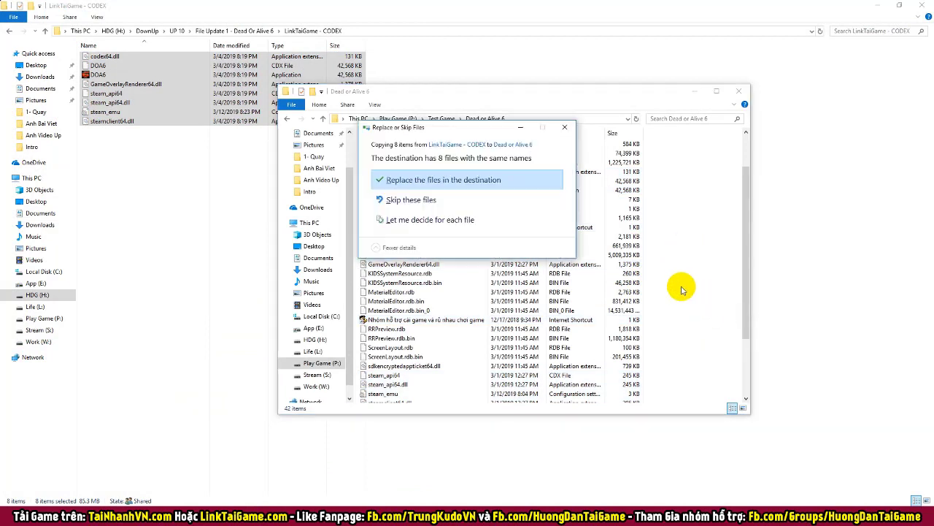
{"action": "left_click", "coordinate": [385, 175]}
{"action": "left_click_drag", "start_coordinate": [383, 172], "coordinate": [530, 188]}
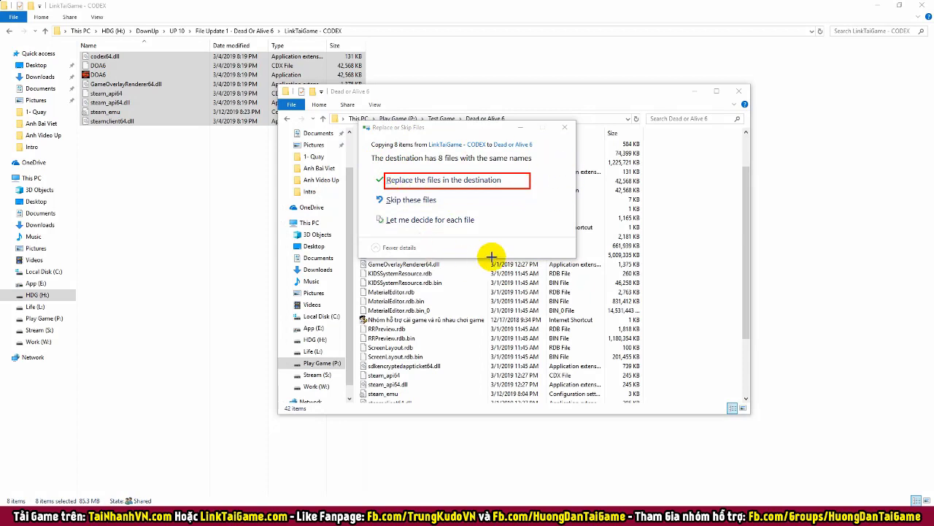
{"action": "left_click", "coordinate": [436, 183]}
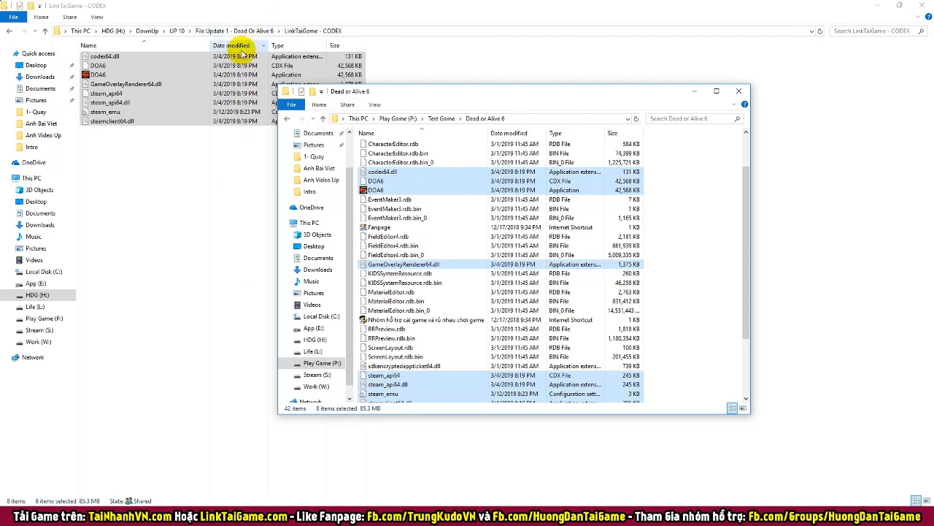
- Launch the DOA6 application from the install folder and continue past the title screen
{"action": "left_click", "coordinate": [376, 189]}
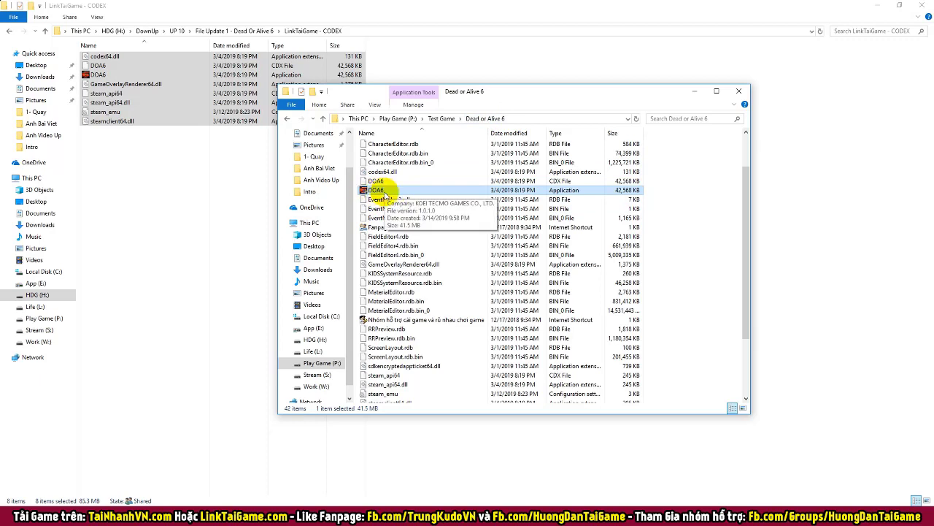
{"action": "right_click", "coordinate": [380, 194]}
{"action": "left_click", "coordinate": [413, 201]}
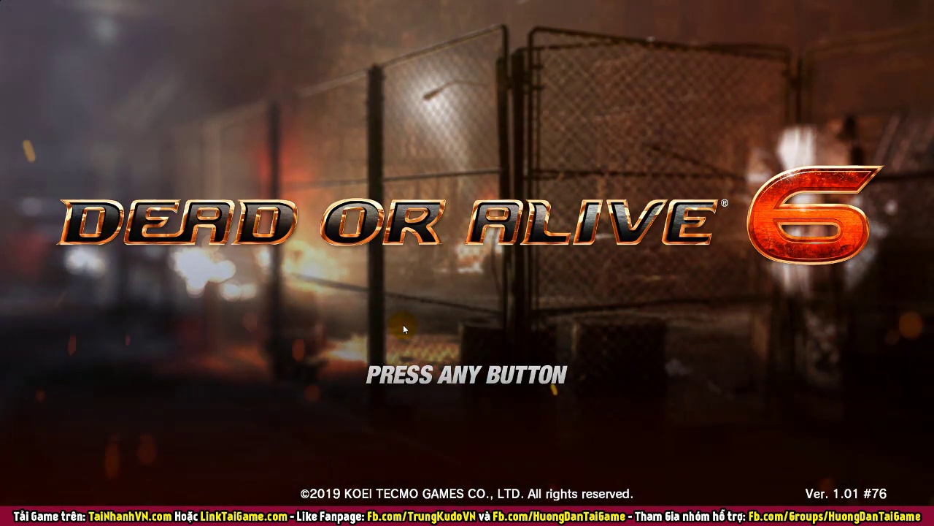
{"action": "key", "text": "Return"}
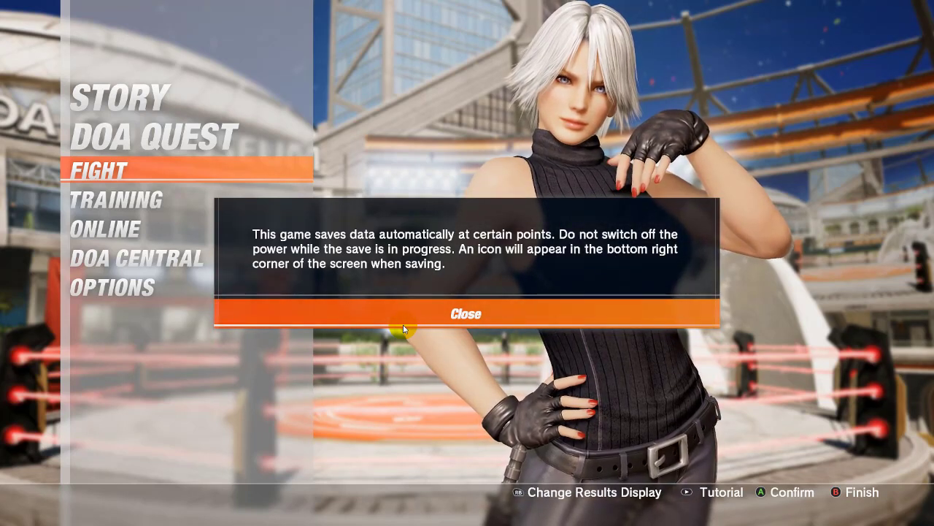
- Dismiss the startup notices, answering No to disabling depictions of blood and violence
{"action": "left_click", "coordinate": [403, 325]}
{"action": "key", "text": "Right"}
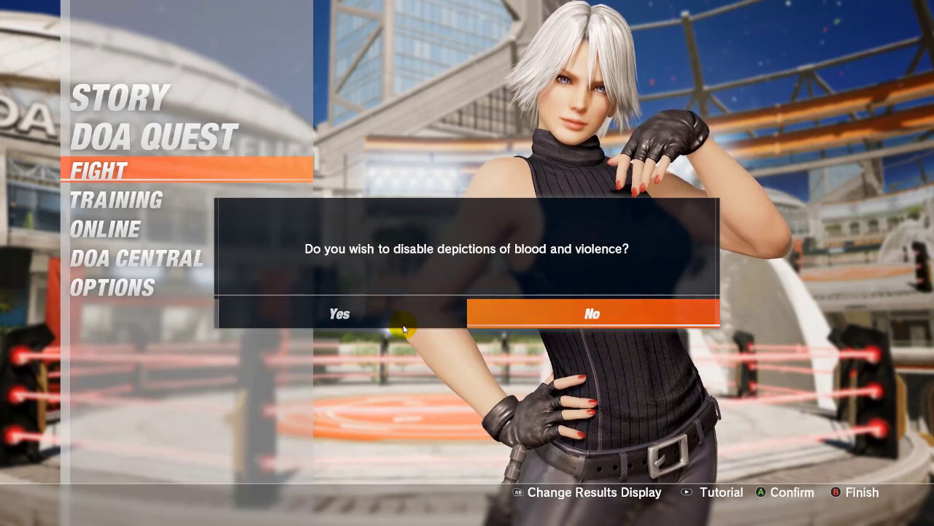
{"action": "key", "text": "Left"}
{"action": "key", "text": "Right"}
{"action": "key", "text": "Left"}
{"action": "key", "text": "Right"}
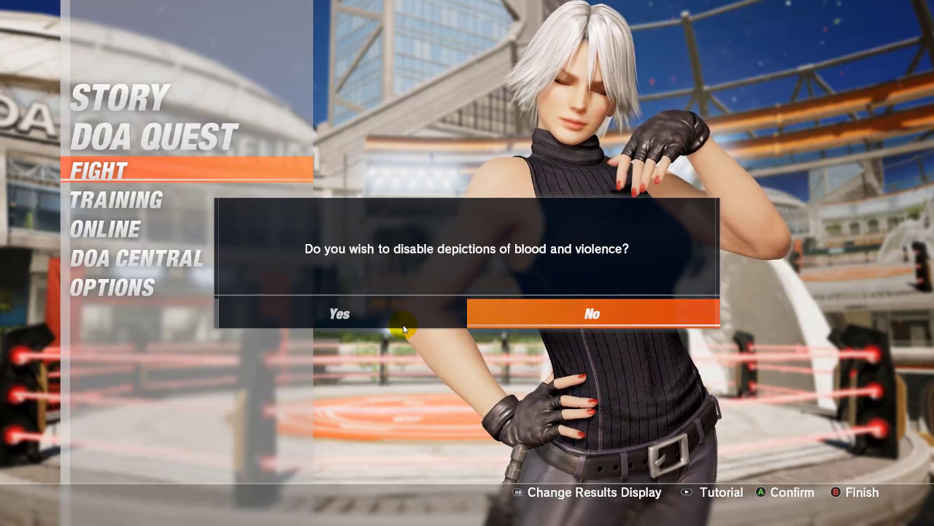
{"action": "key", "text": "Left"}
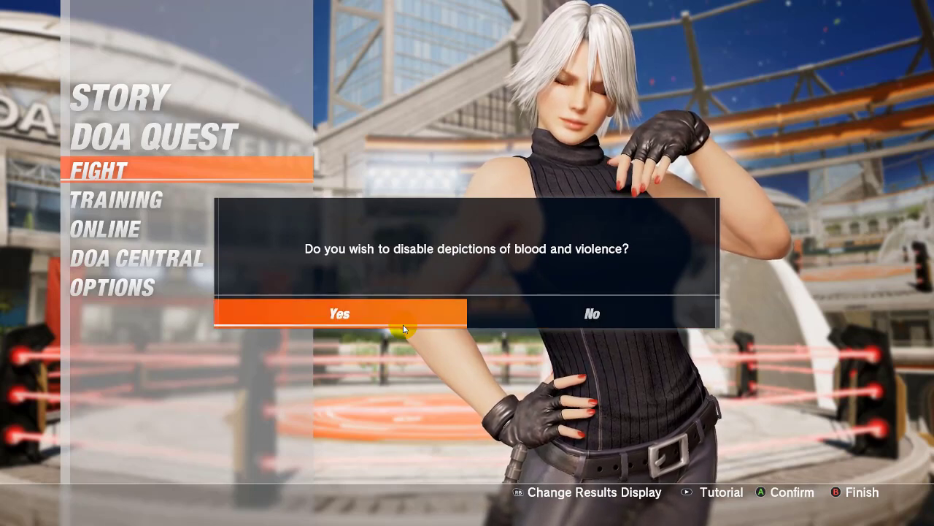
{"action": "key", "text": "Right"}
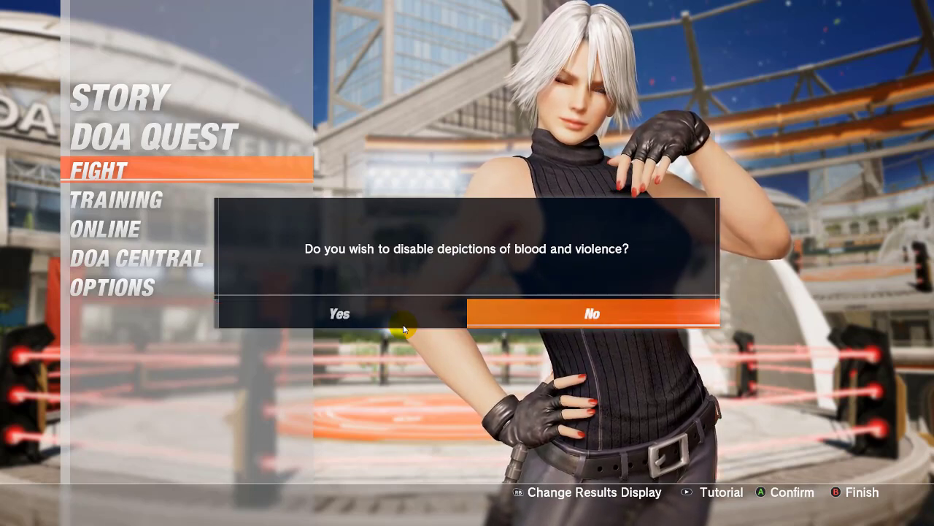
{"action": "key", "text": "Return"}
{"action": "key", "text": "Return"}
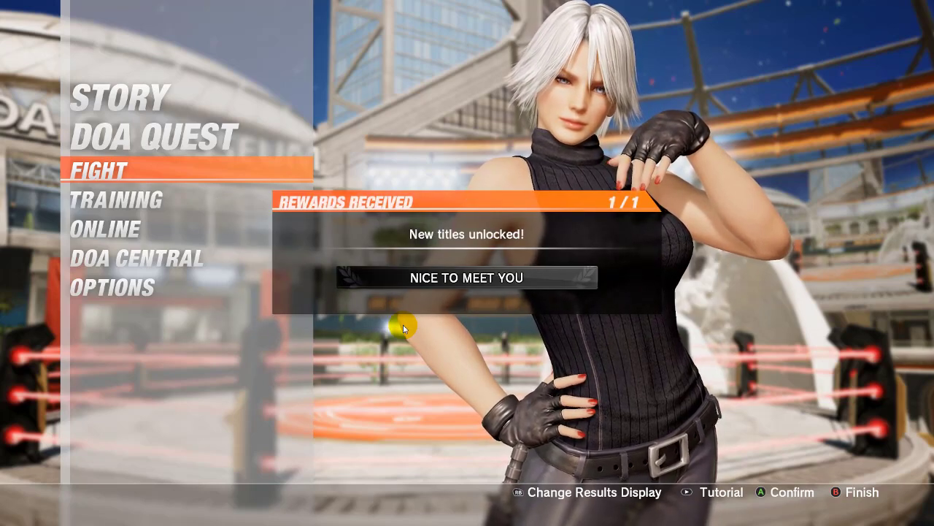
{"action": "key", "text": "Return"}
- Open the Graphics settings in the game's Options
{"action": "key", "text": "Down"}
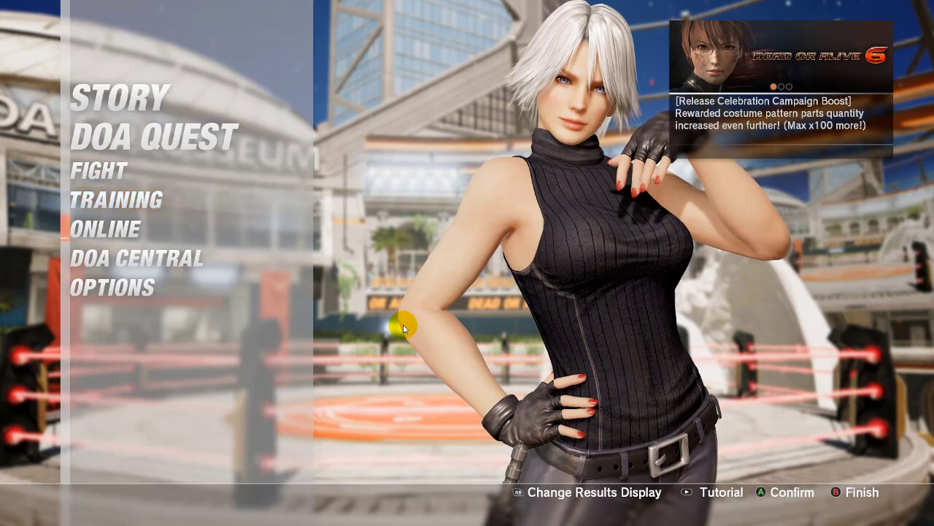
{"action": "key", "text": "Down"}
{"action": "key", "text": "Down"}
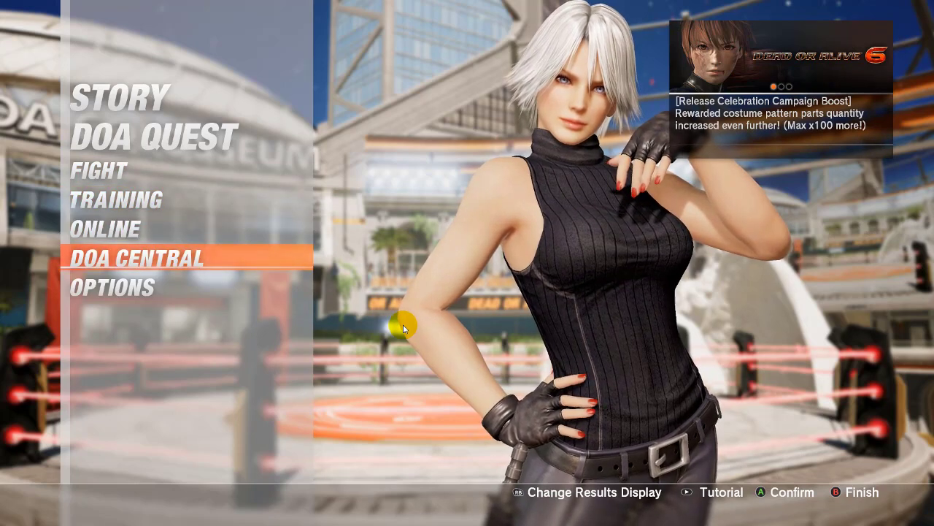
{"action": "key", "text": "Down"}
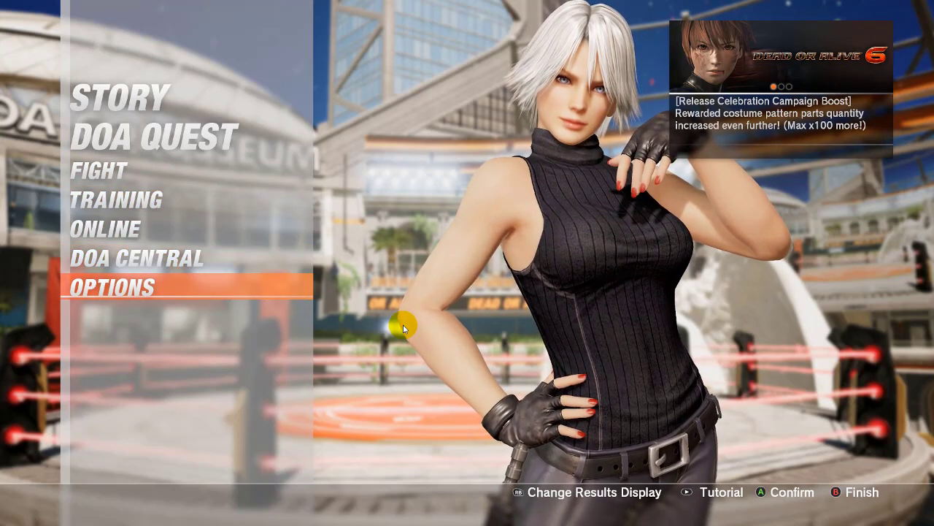
{"action": "key", "text": "Return"}
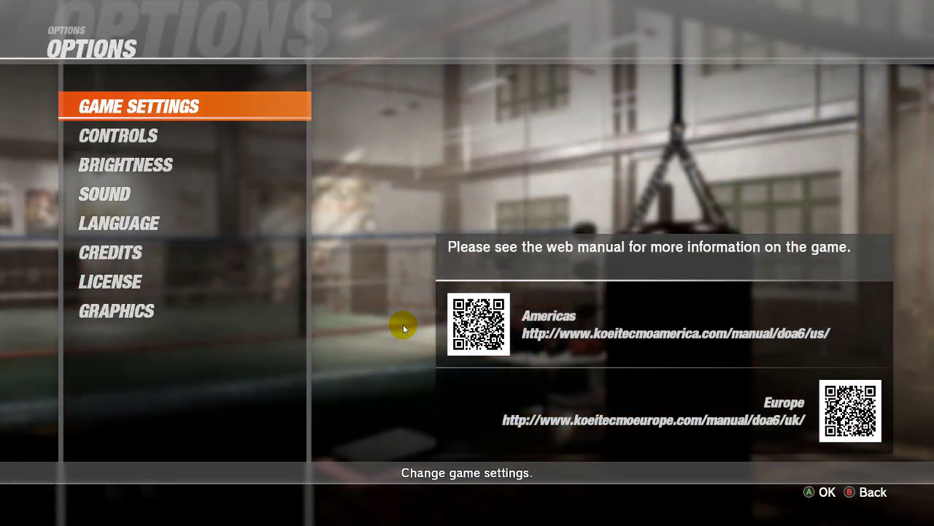
{"action": "key", "text": "Down"}
{"action": "key", "text": "Down"}
{"action": "key", "text": "Down"}
{"action": "key", "text": "Down"}
{"action": "key", "text": "Down"}
{"action": "key", "text": "Down"}
{"action": "key", "text": "Down"}
{"action": "key", "text": "Return"}
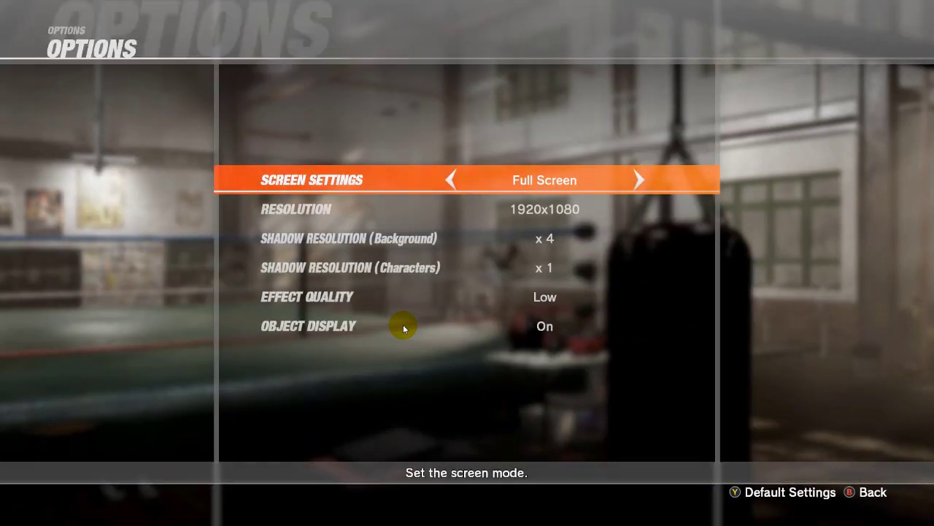
- Go through the graphics settings, switching Effect Quality to High and back to Low
{"action": "key", "text": "Down"}
{"action": "key", "text": "Down"}
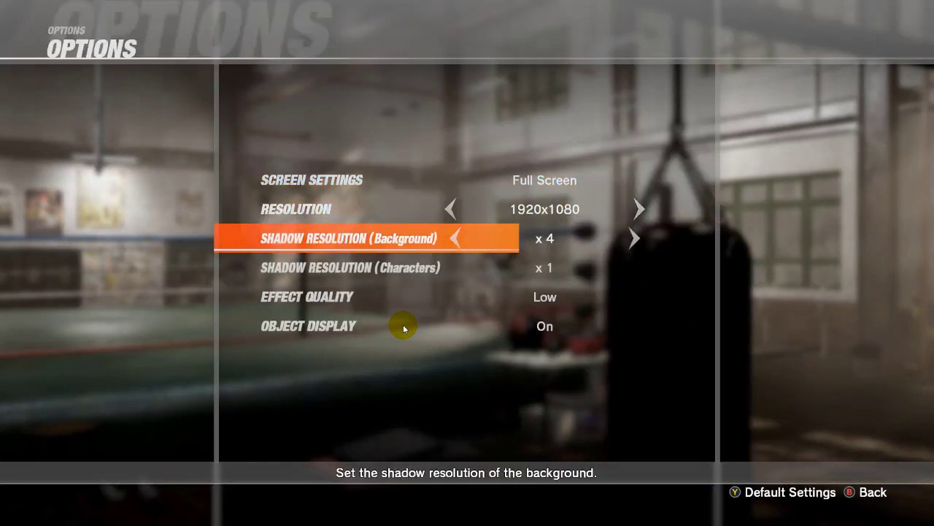
{"action": "key", "text": "Down"}
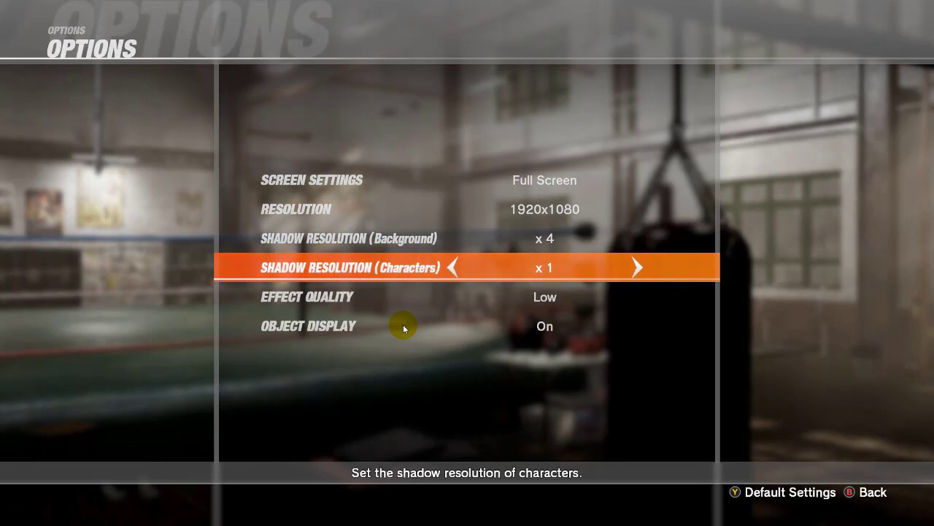
{"action": "key", "text": "Down"}
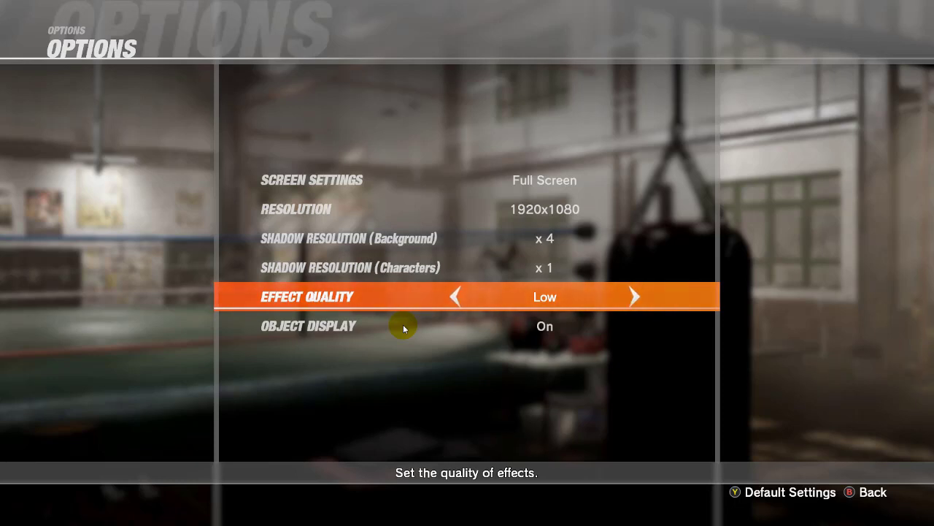
{"action": "key", "text": "Right"}
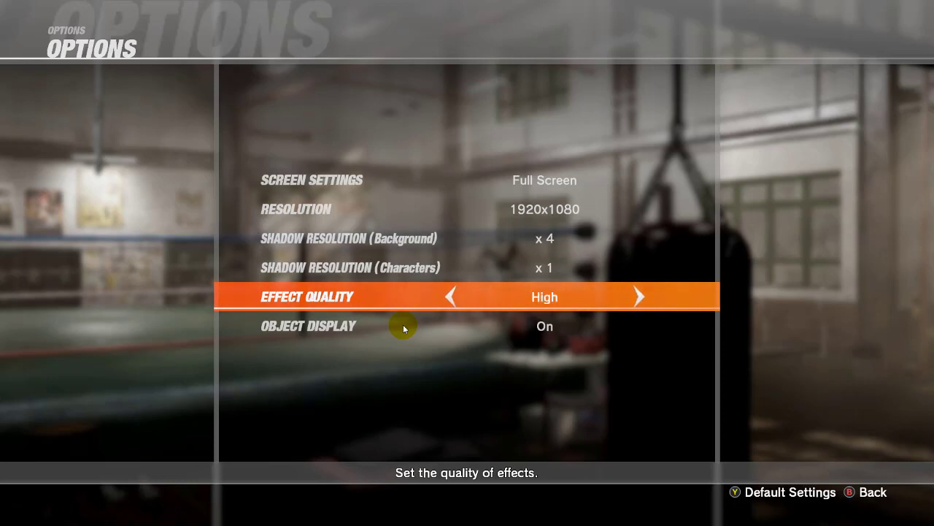
{"action": "key", "text": "Left"}
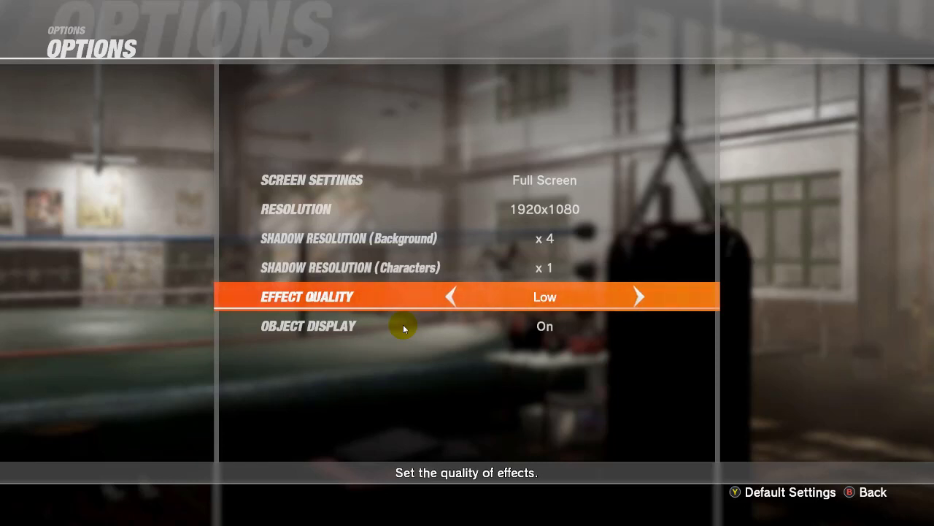